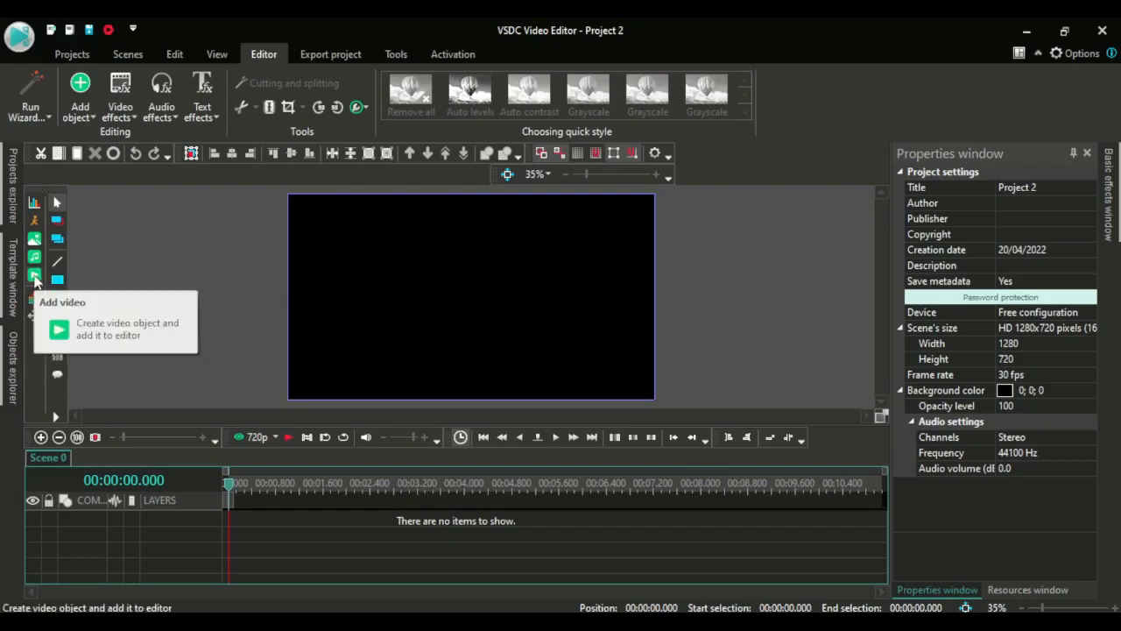
Add the earth video file to the scene as a new video object from the cursor position
click(35, 277)
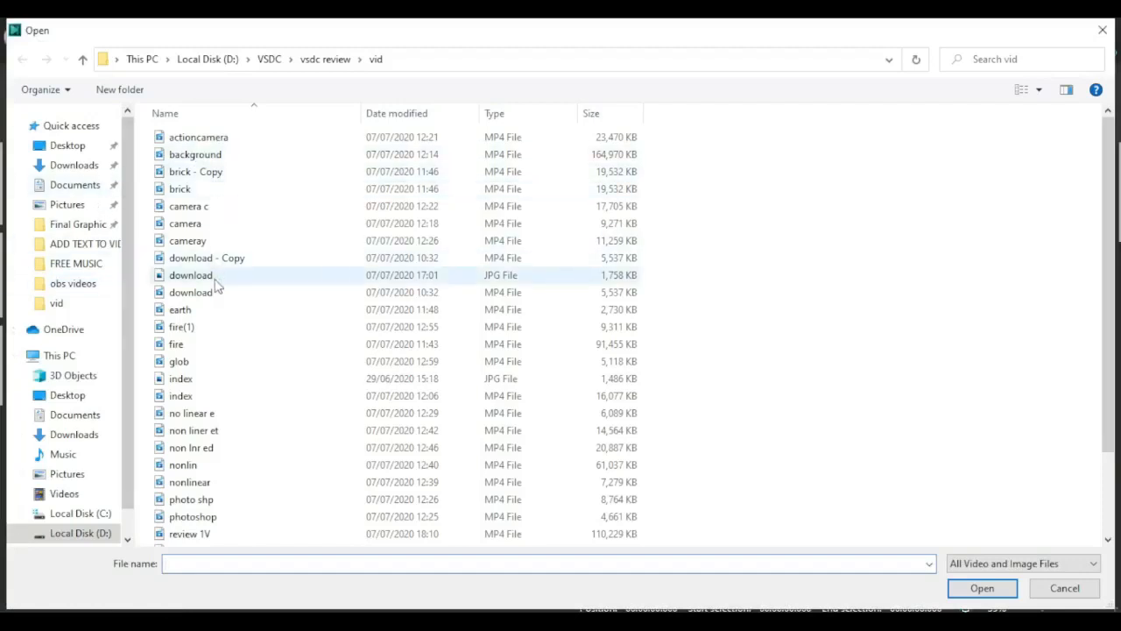
click(186, 316)
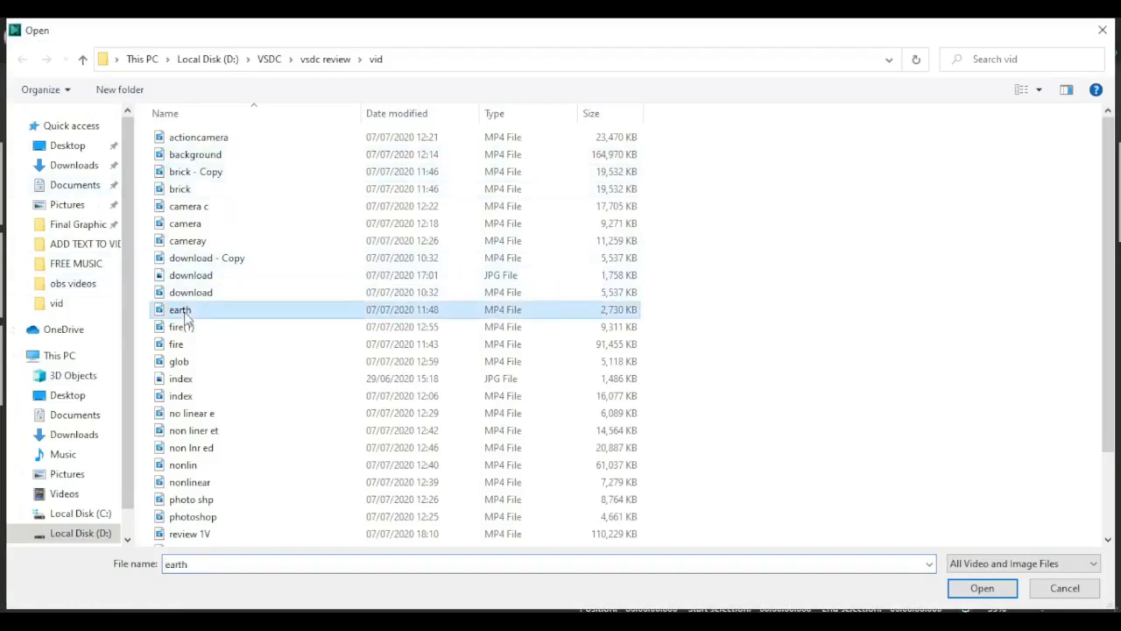
double_click(184, 311)
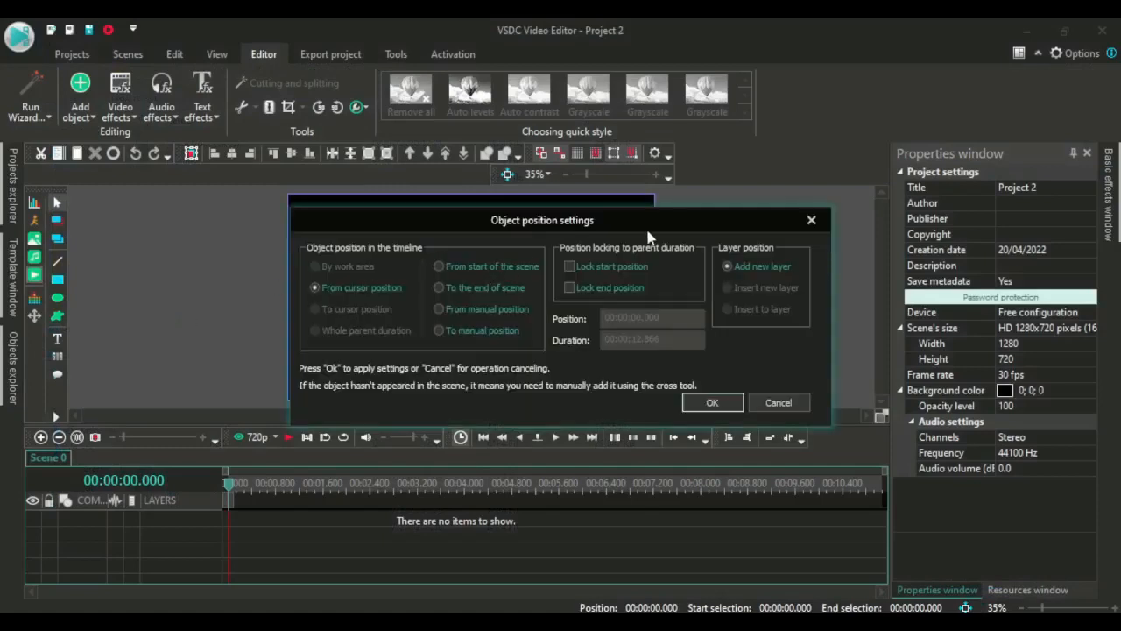
click(712, 403)
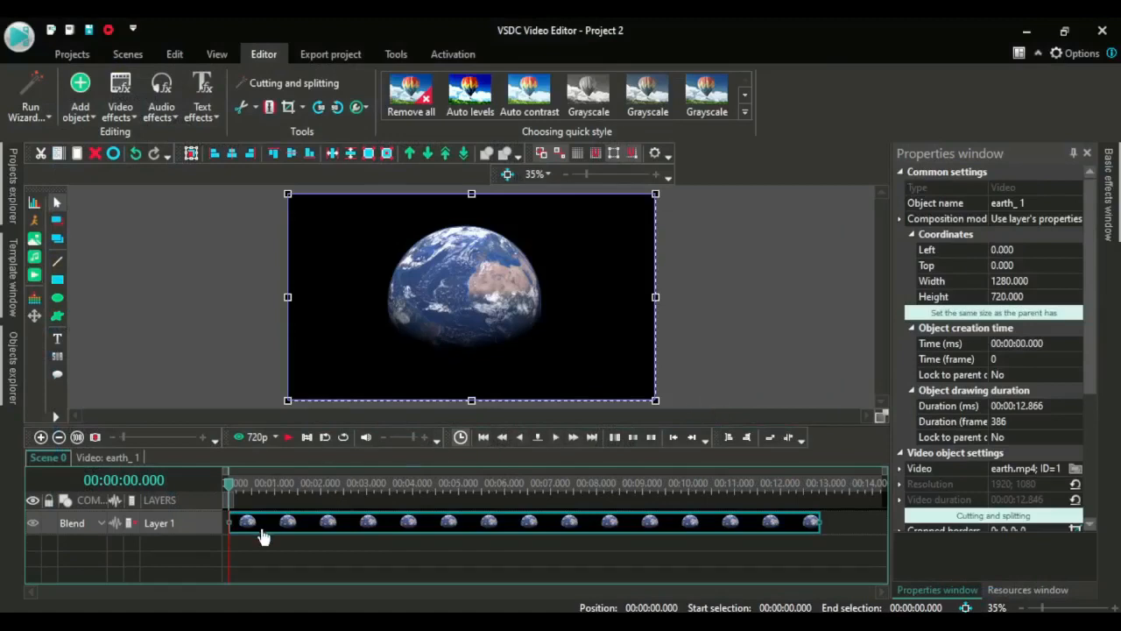
Insert a new text object on a new layer left of the frame and enter the text TEXT
mouse_move(263, 536)
click(110, 341)
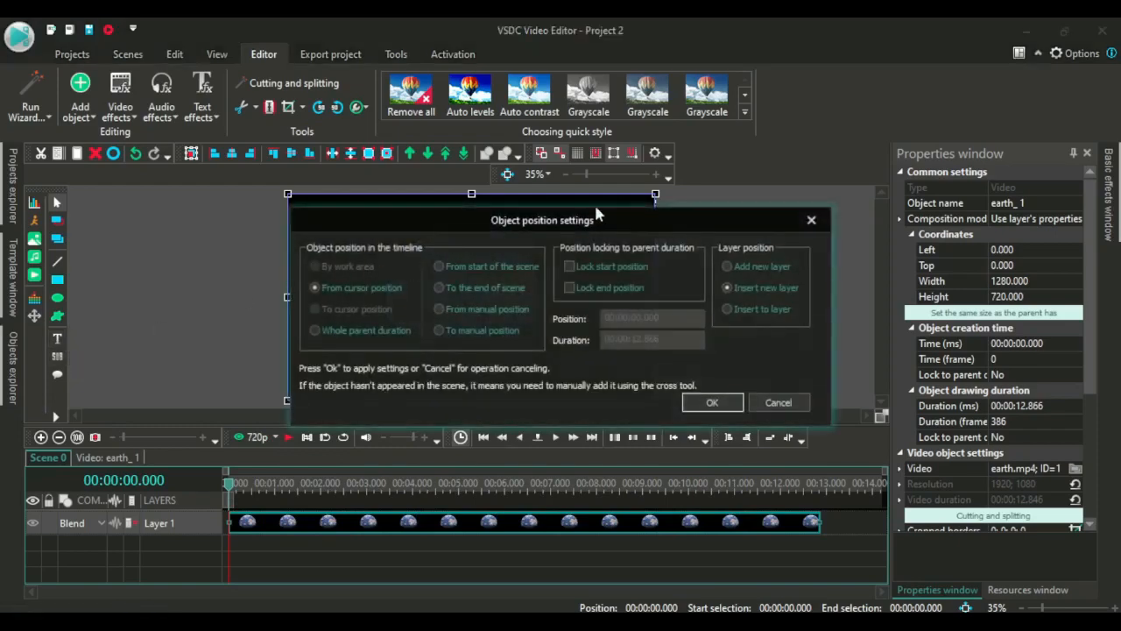
click(712, 402)
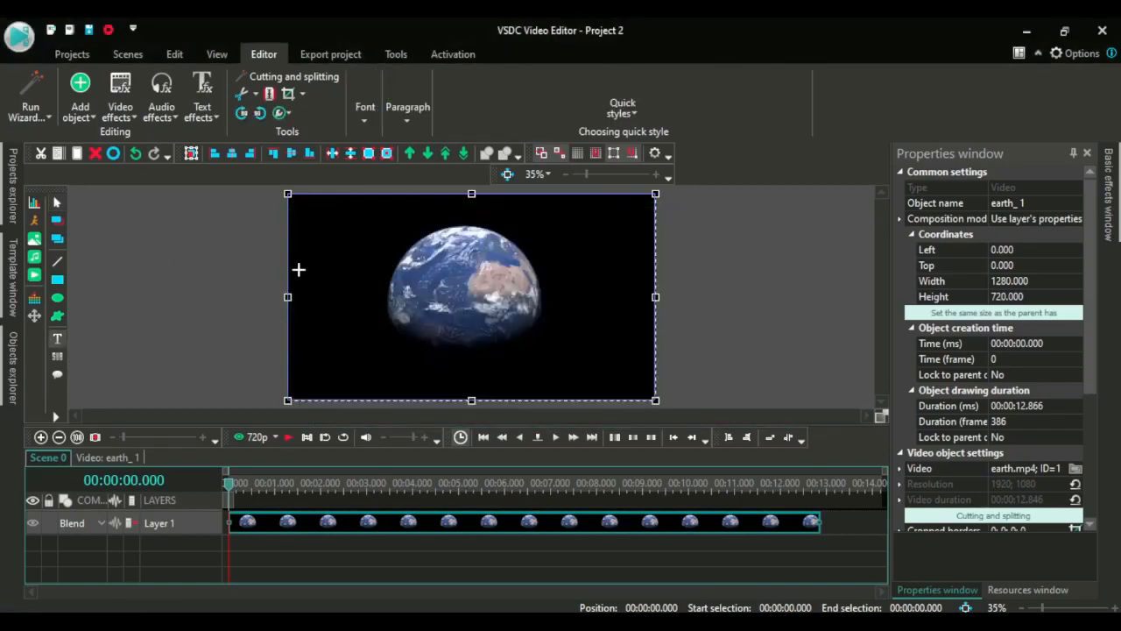
click(205, 229)
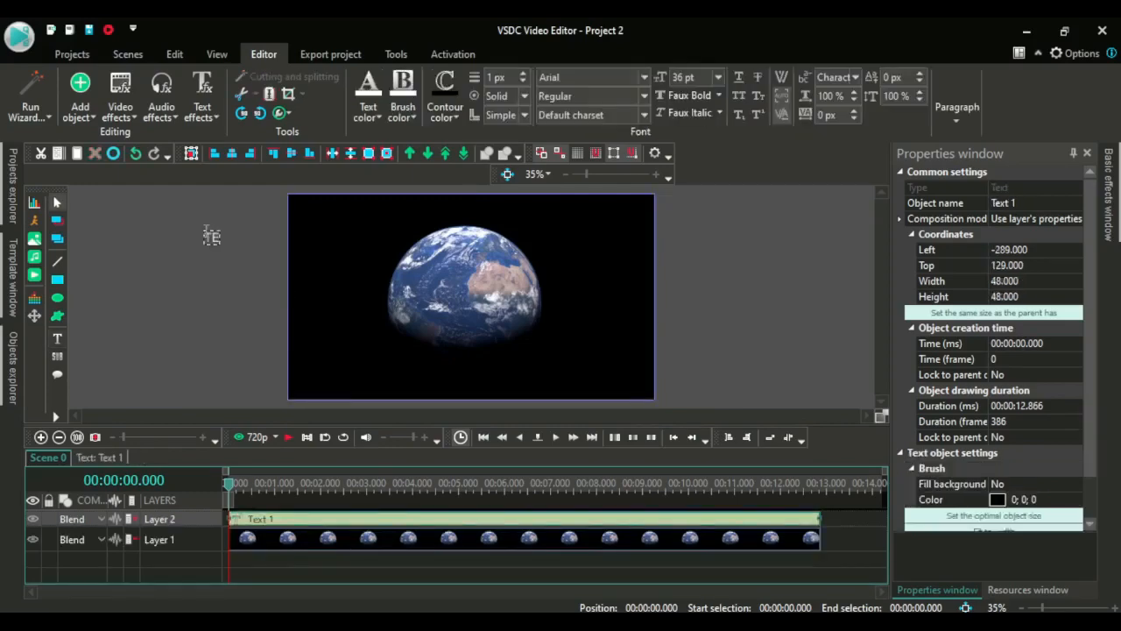
text(TEXT)
Set the text's font size to 96 pt
click(225, 237)
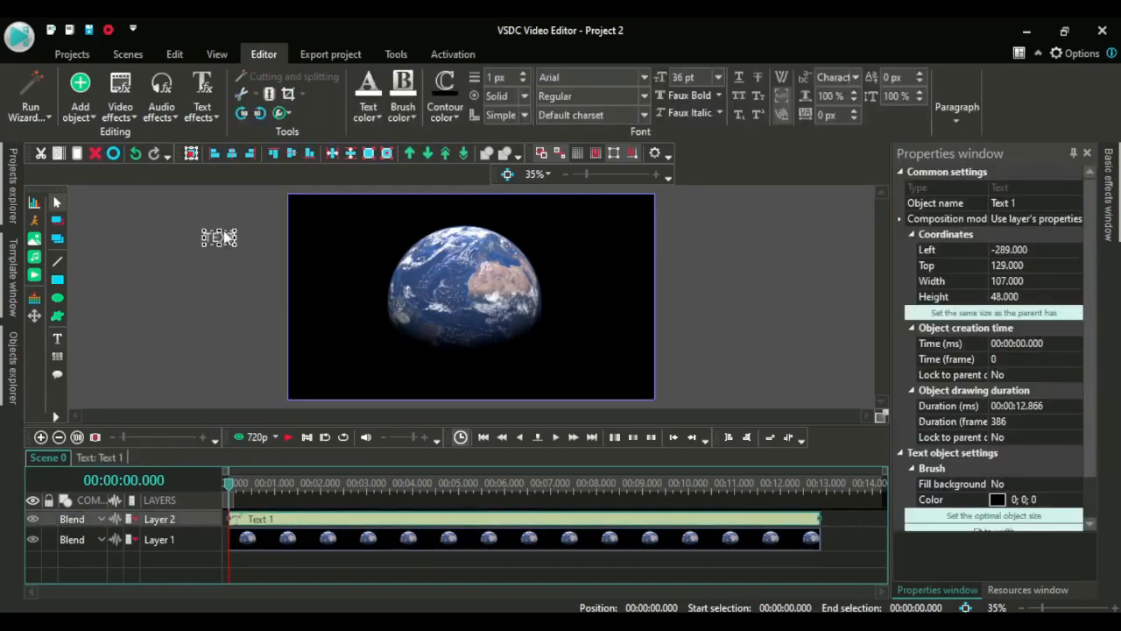
click(723, 79)
click(723, 79)
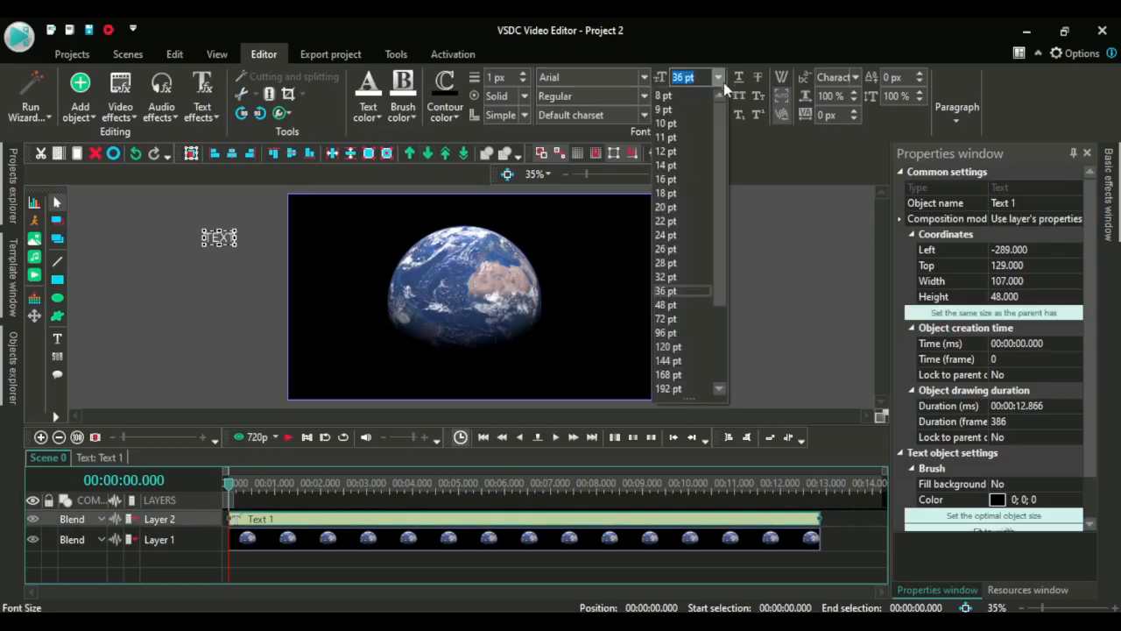
click(666, 333)
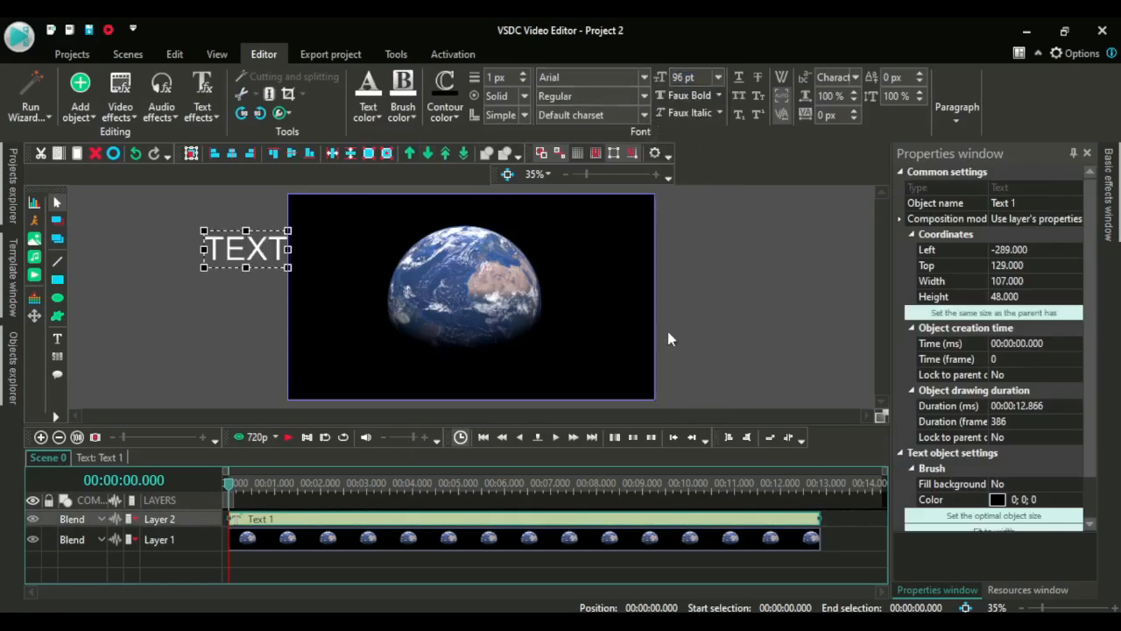
click(221, 284)
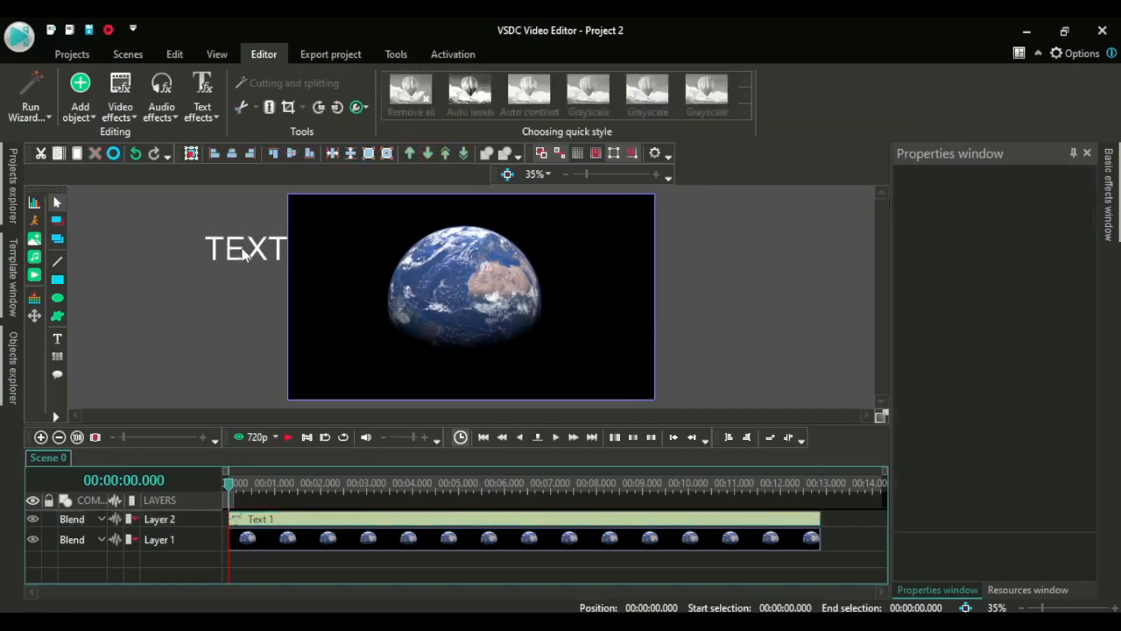
Move the text slightly left, just outside the frame's left edge
click(237, 249)
drag(236, 249, 228, 249)
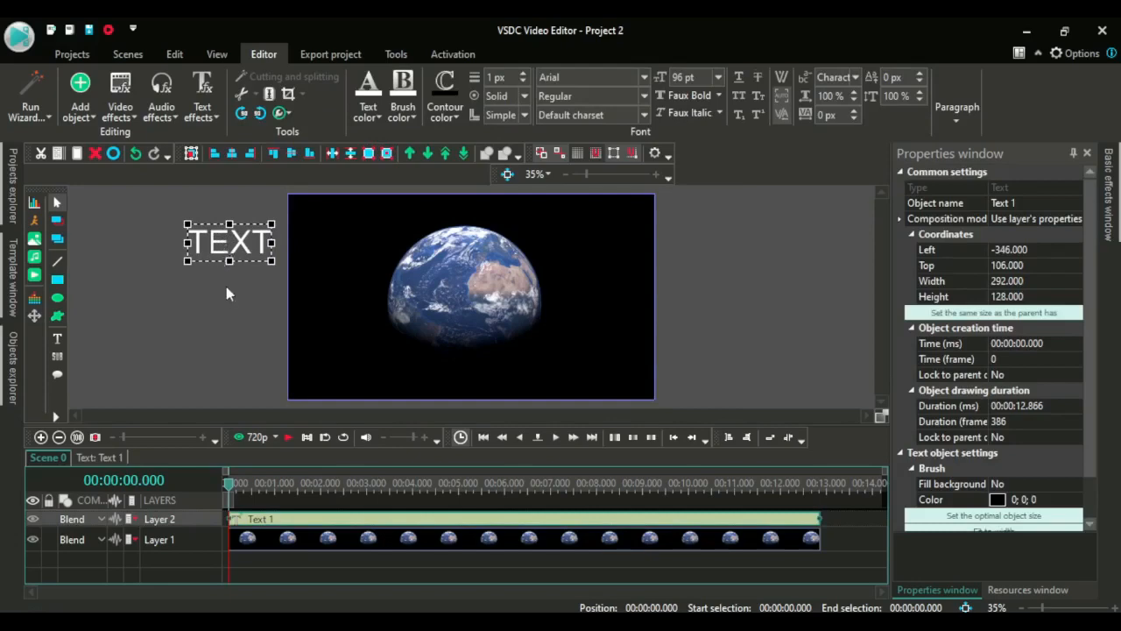
click(146, 309)
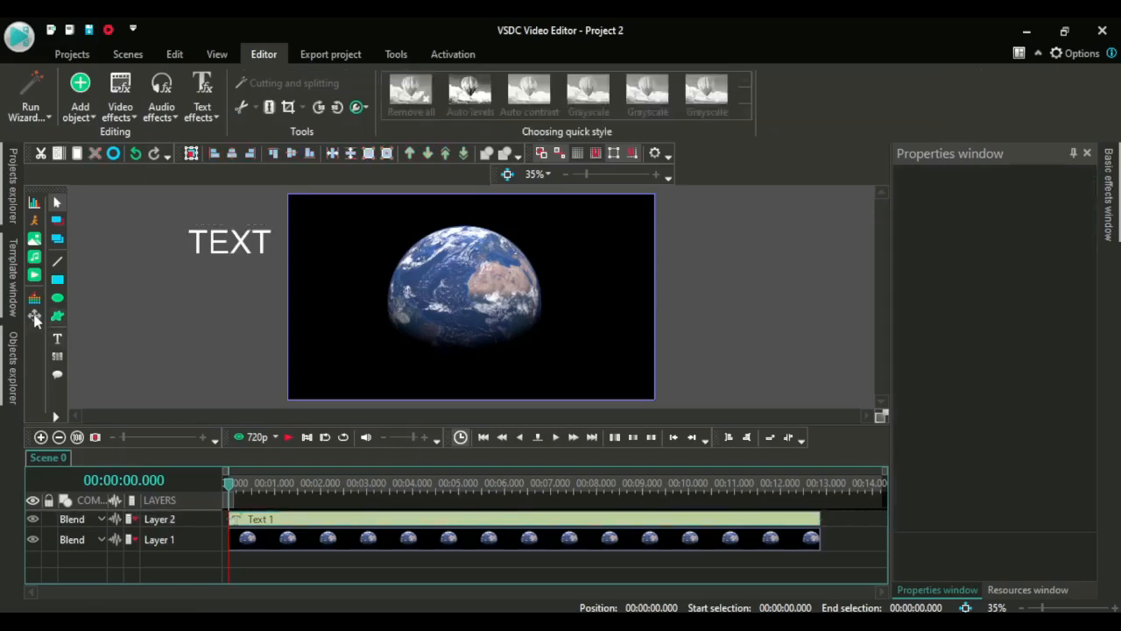
Open the text object's timeline, add a Movement effect, and drag its end point off-frame to the right
click(246, 248)
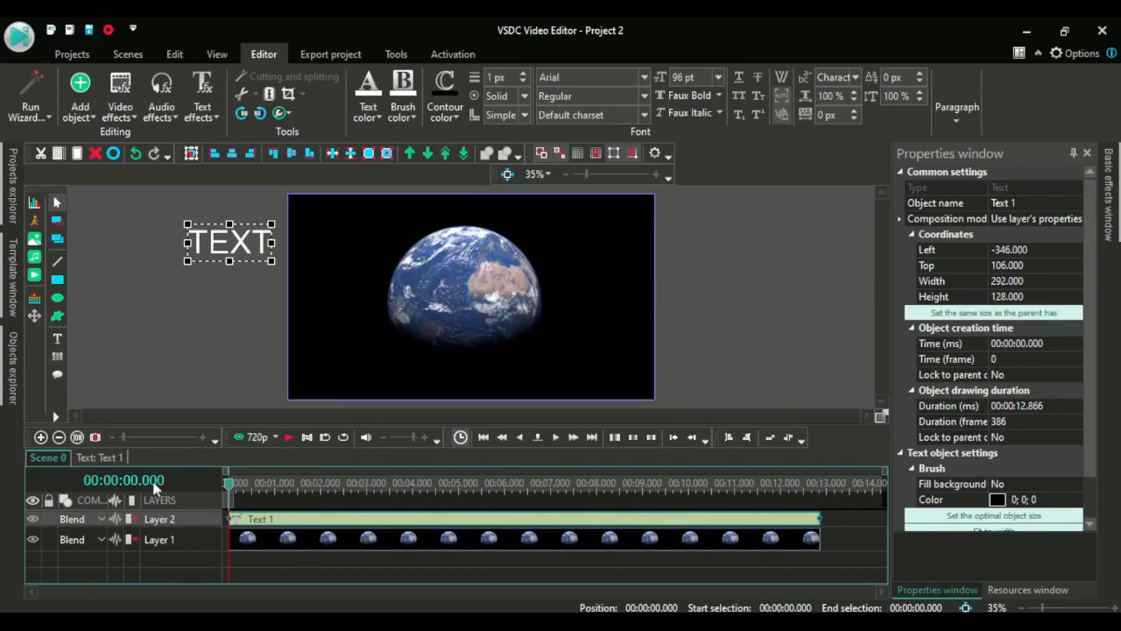
click(102, 457)
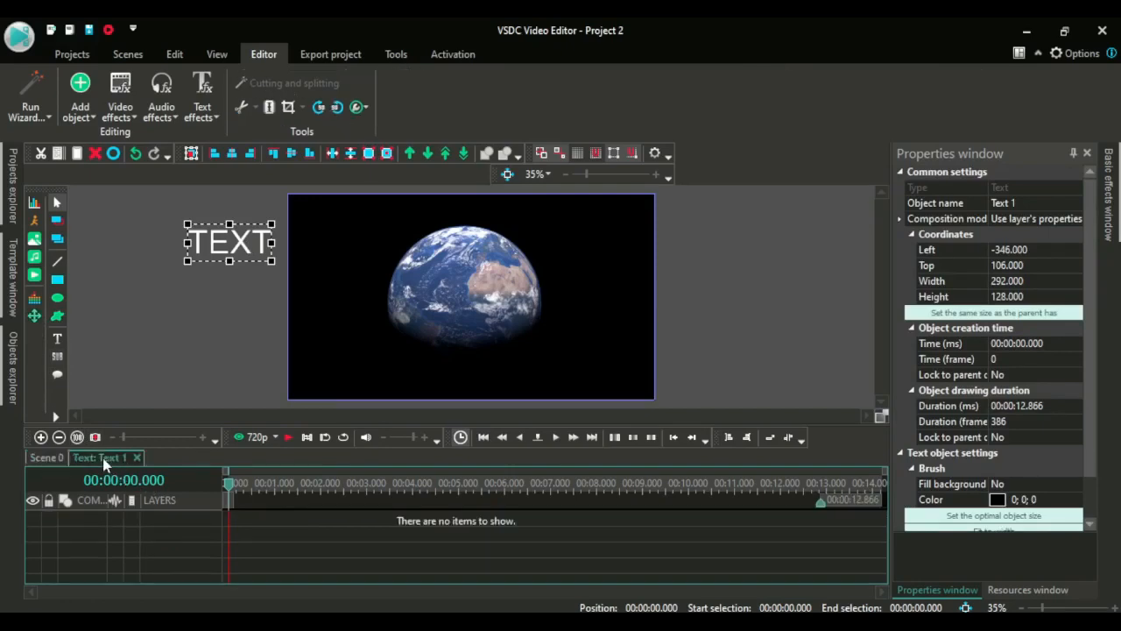
click(35, 319)
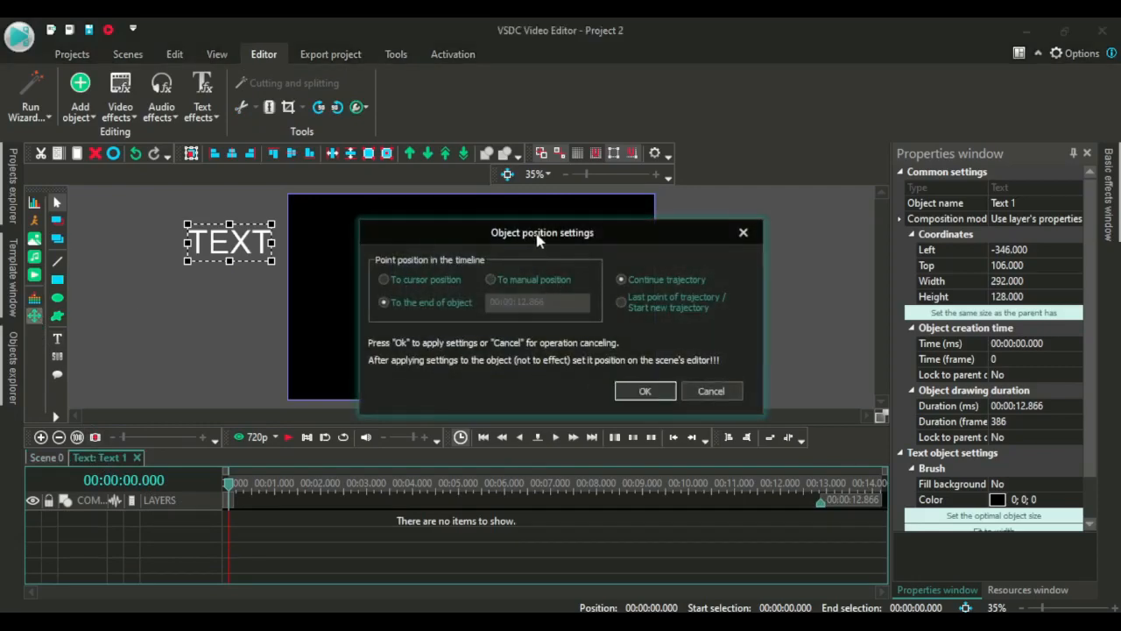
click(648, 391)
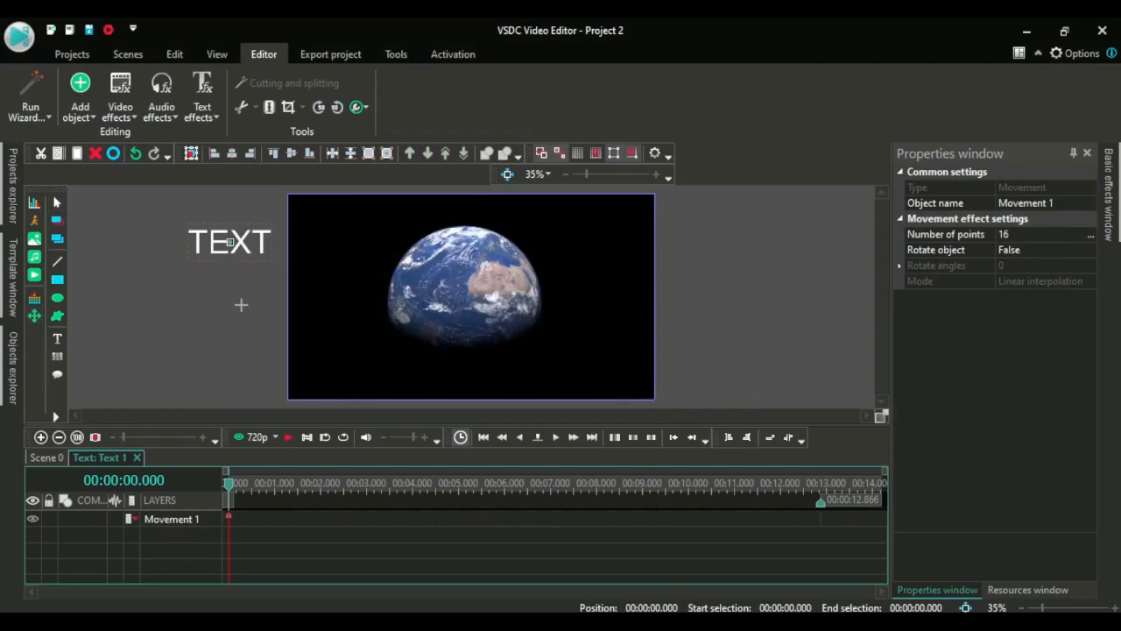
click(230, 243)
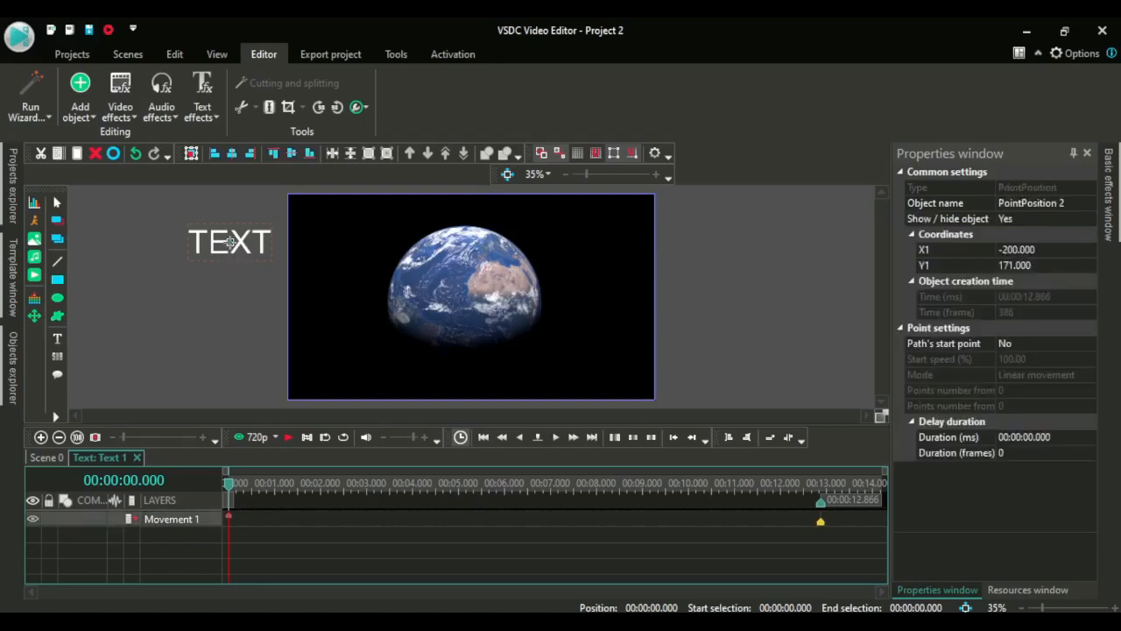
drag(230, 243, 711, 238)
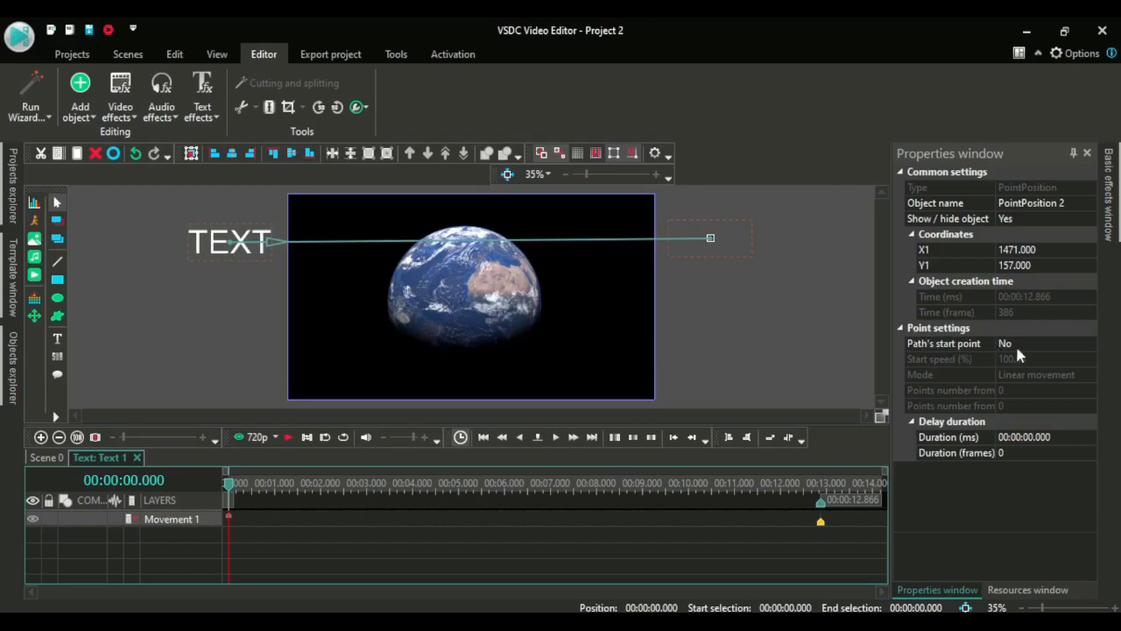
Set the end point's Path's start point option to Yes
click(1091, 346)
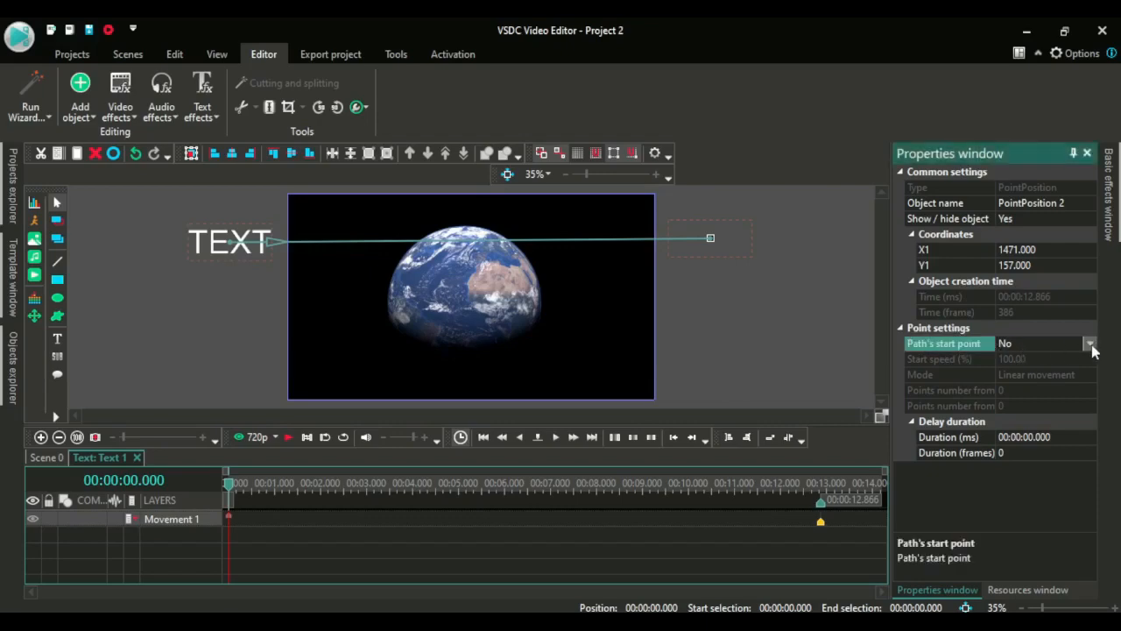
click(1091, 345)
click(1067, 366)
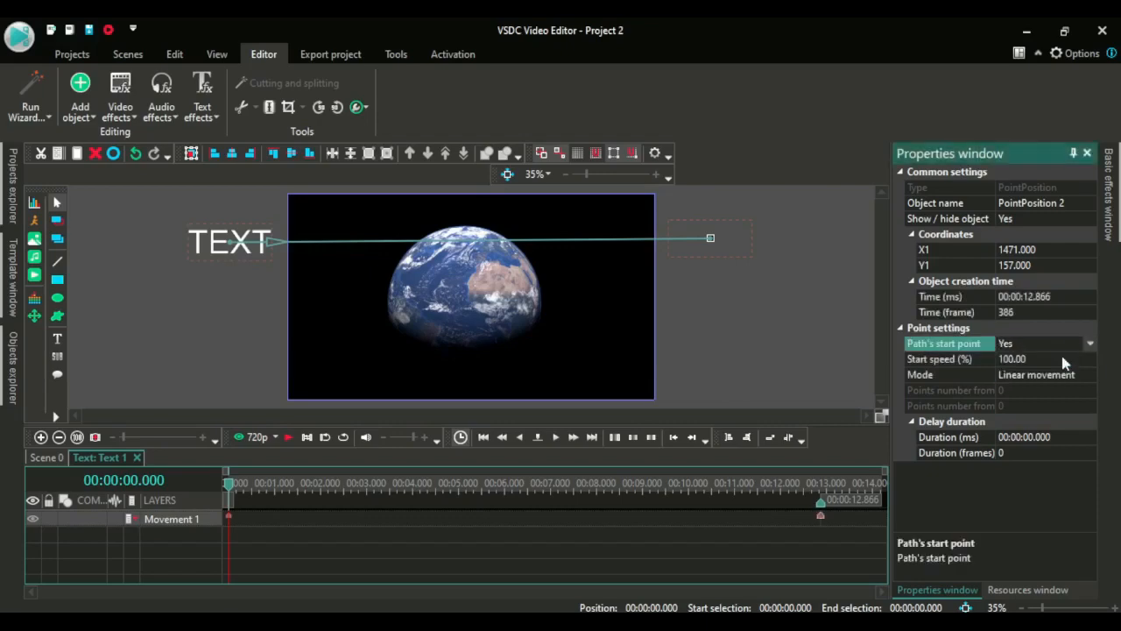
click(779, 317)
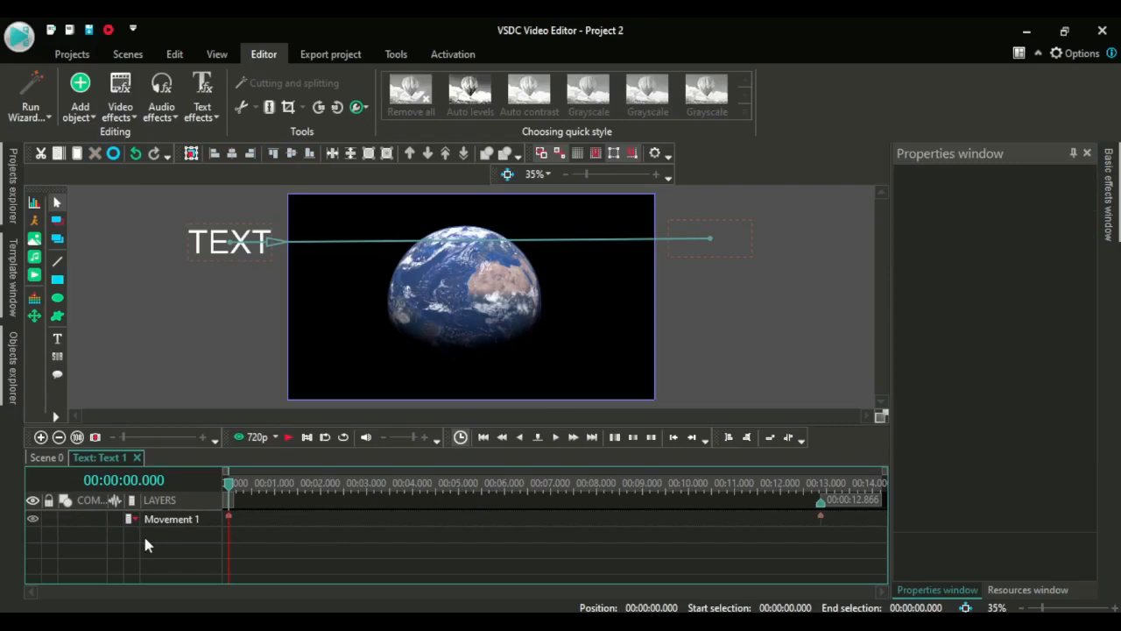
Play the timeline to preview the text's movement
key(space)
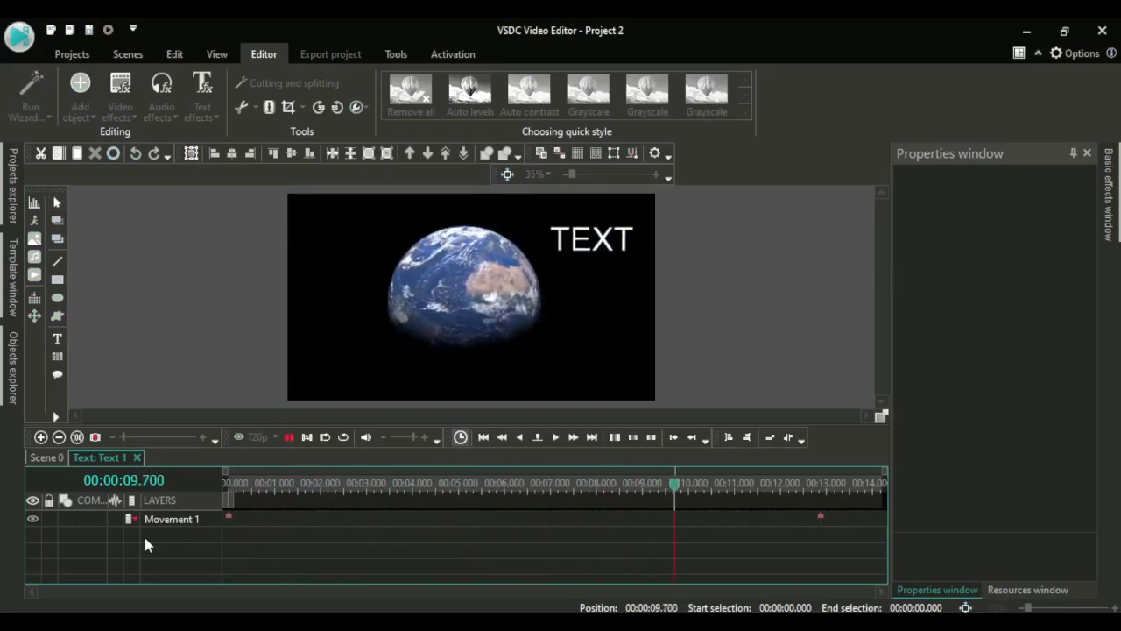
key(space)
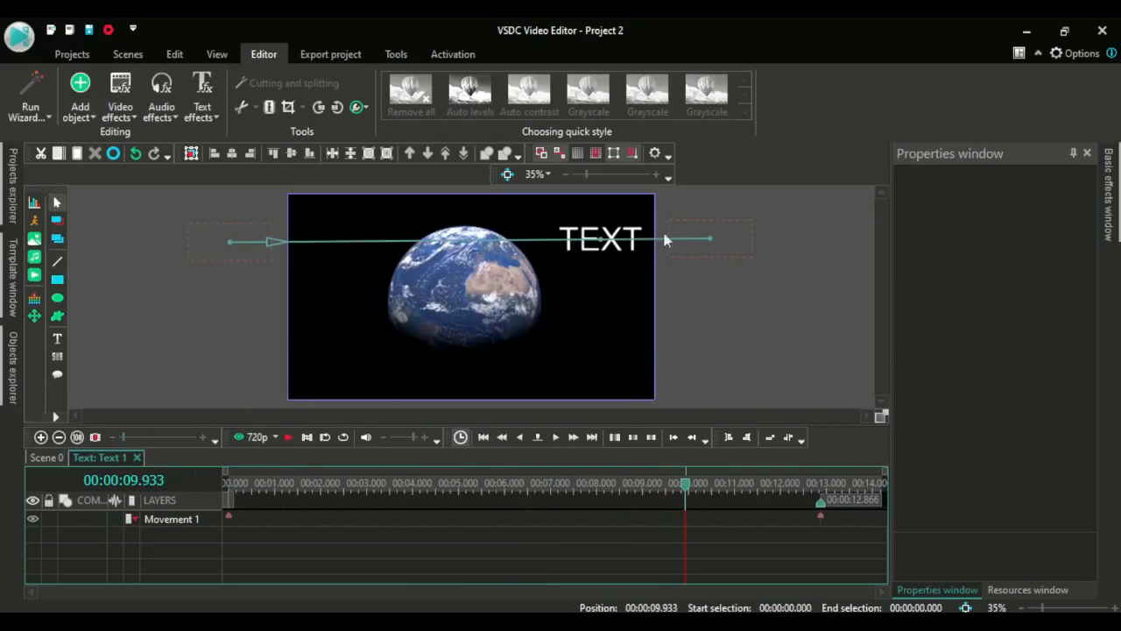
Set the end point's creation time to frame 15
click(711, 239)
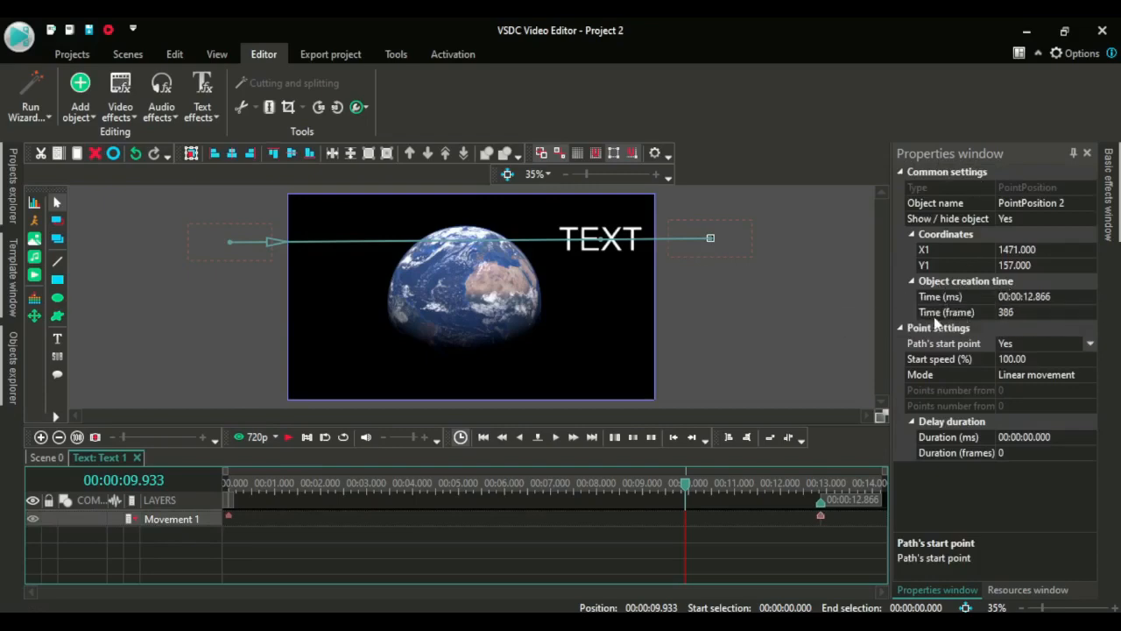
click(1016, 312)
key(BackSpace)
key(BackSpace)
key(BackSpace)
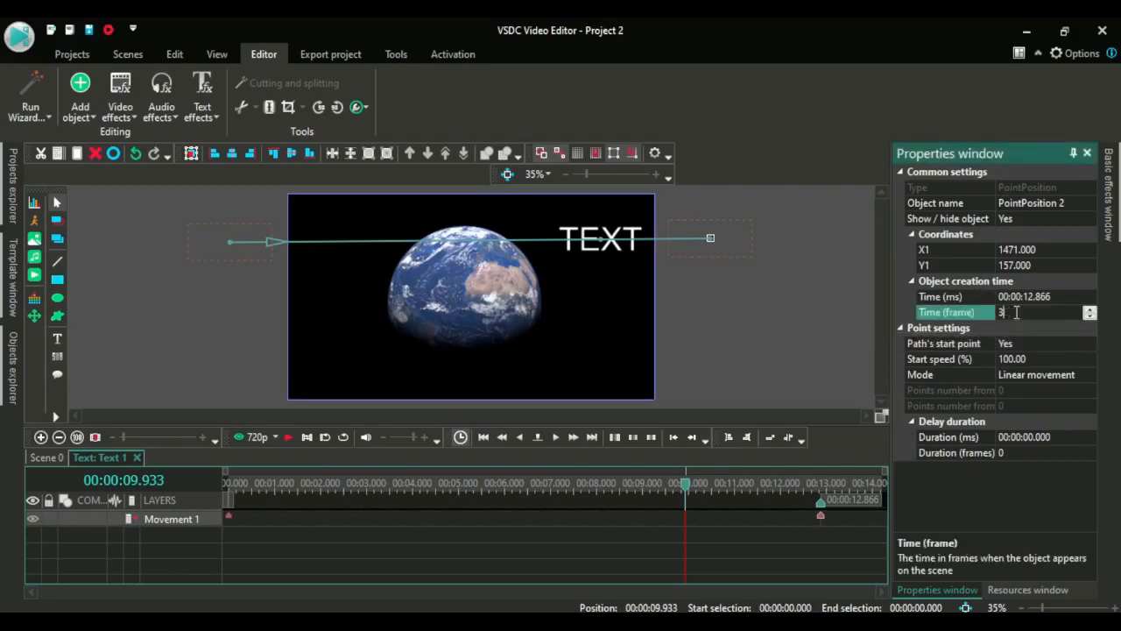
text(15)
click(791, 320)
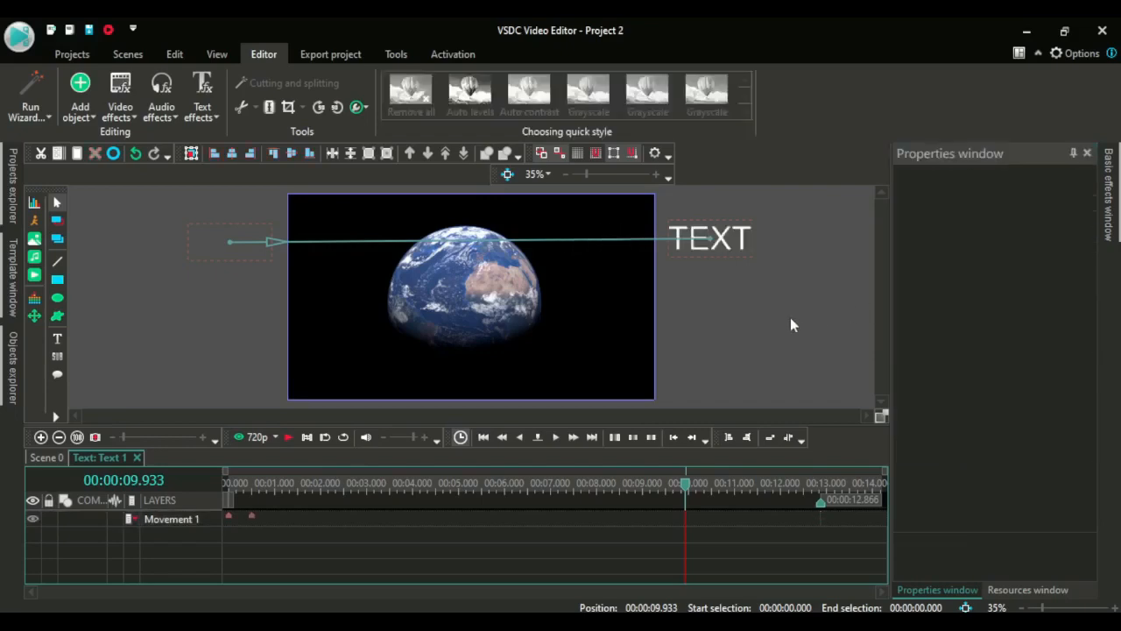
Return to the start of the timeline and preview the movement again
click(227, 488)
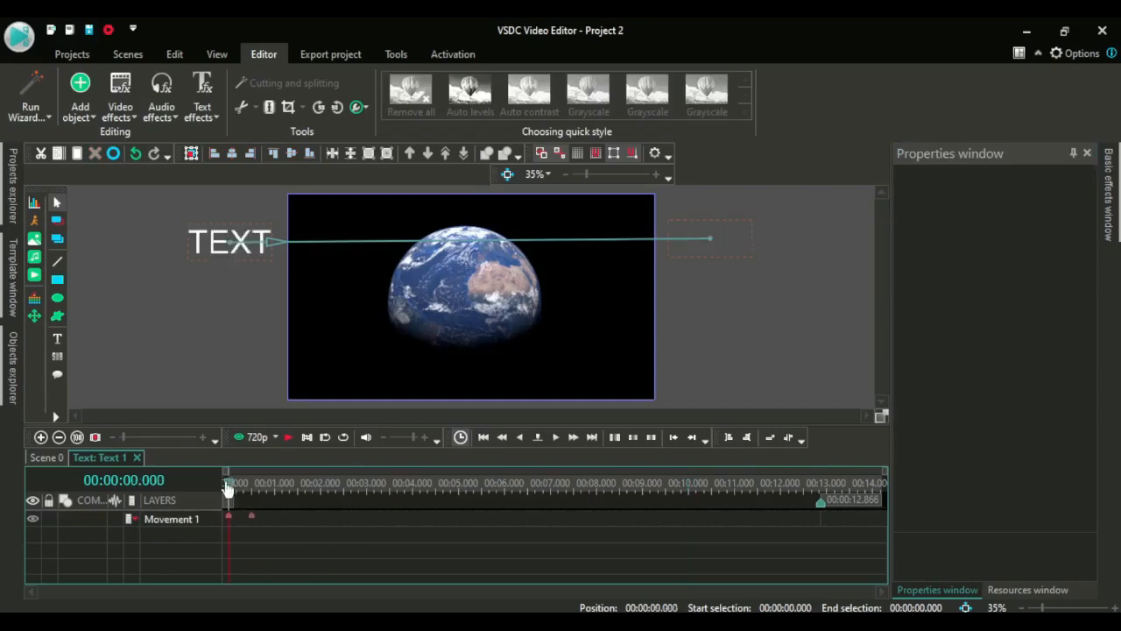
key(space)
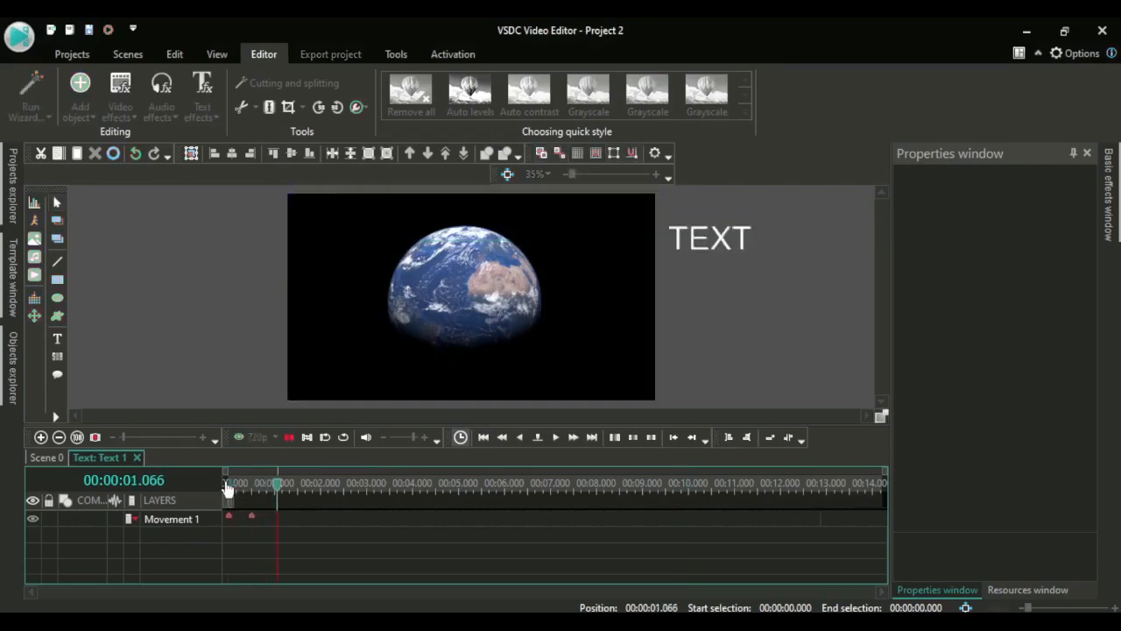
key(space)
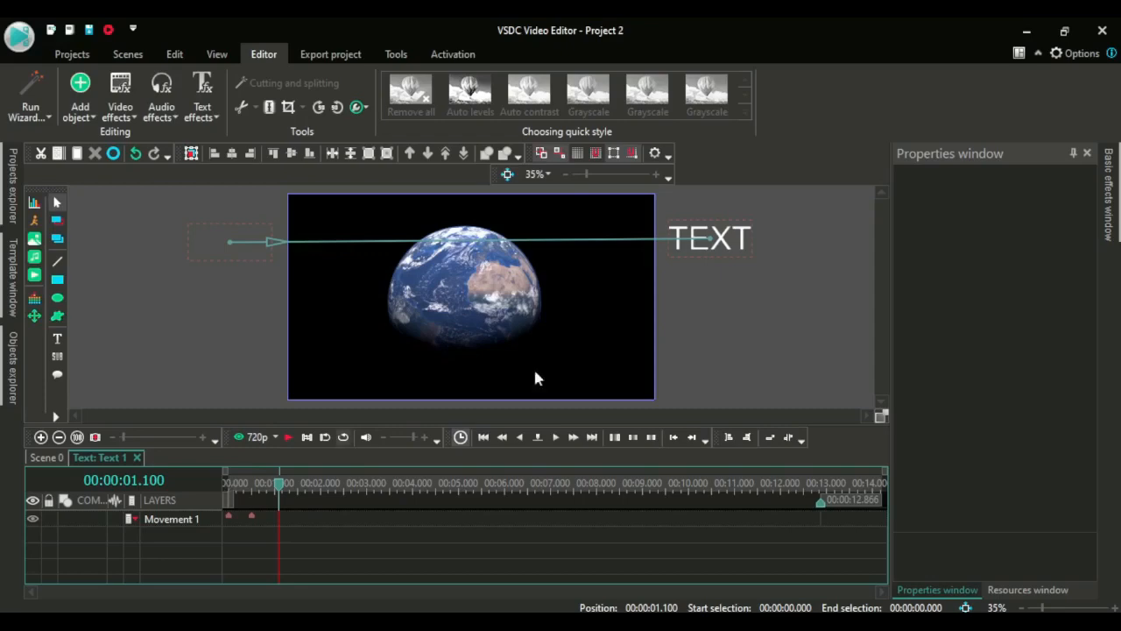
Set the end point's creation time to frame 60
click(712, 244)
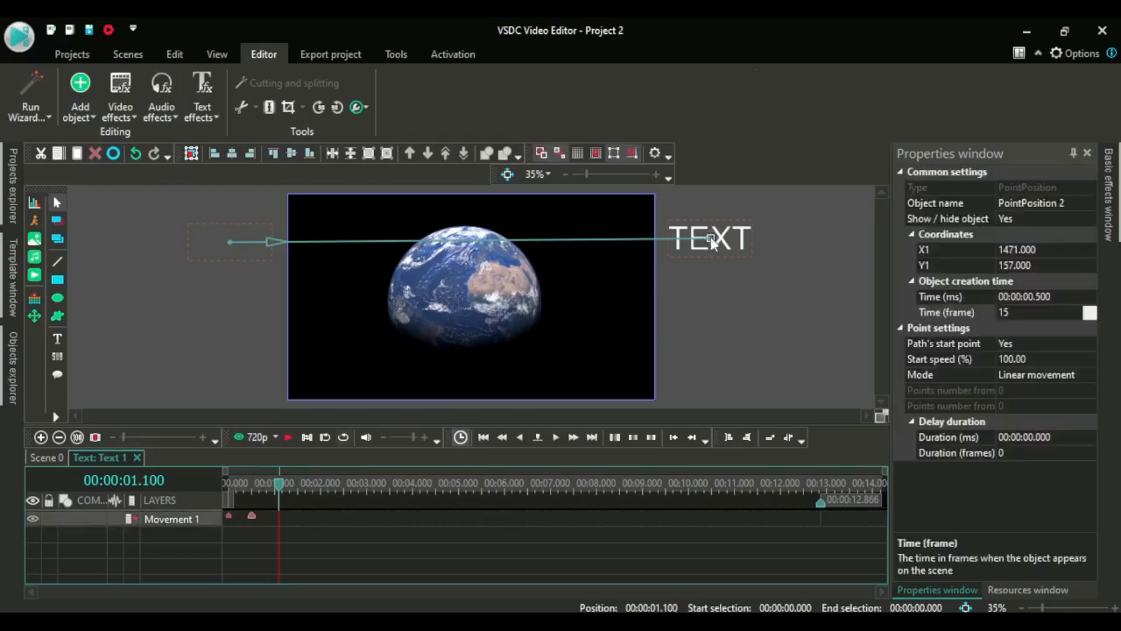
click(1027, 313)
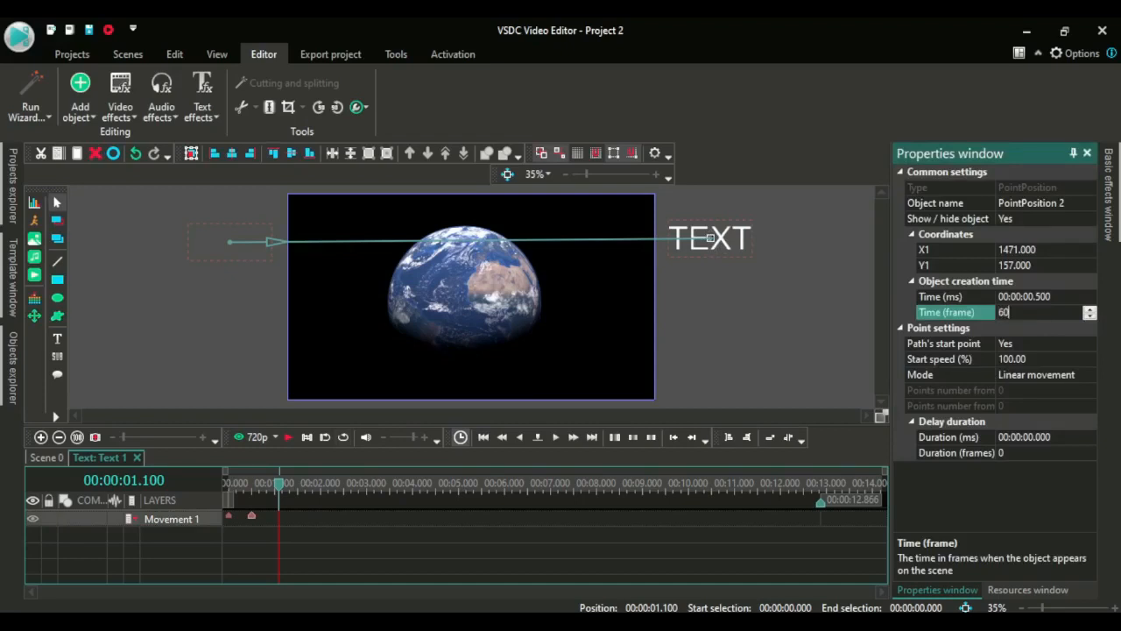
click(743, 339)
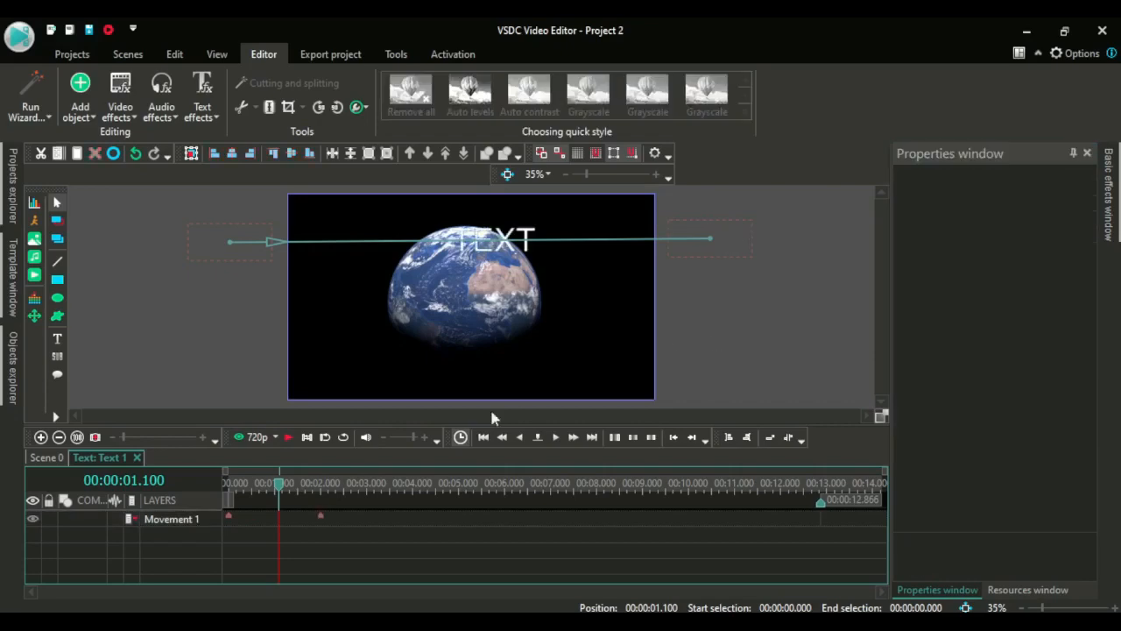
Rewind to the start and play the revised text movement
click(224, 491)
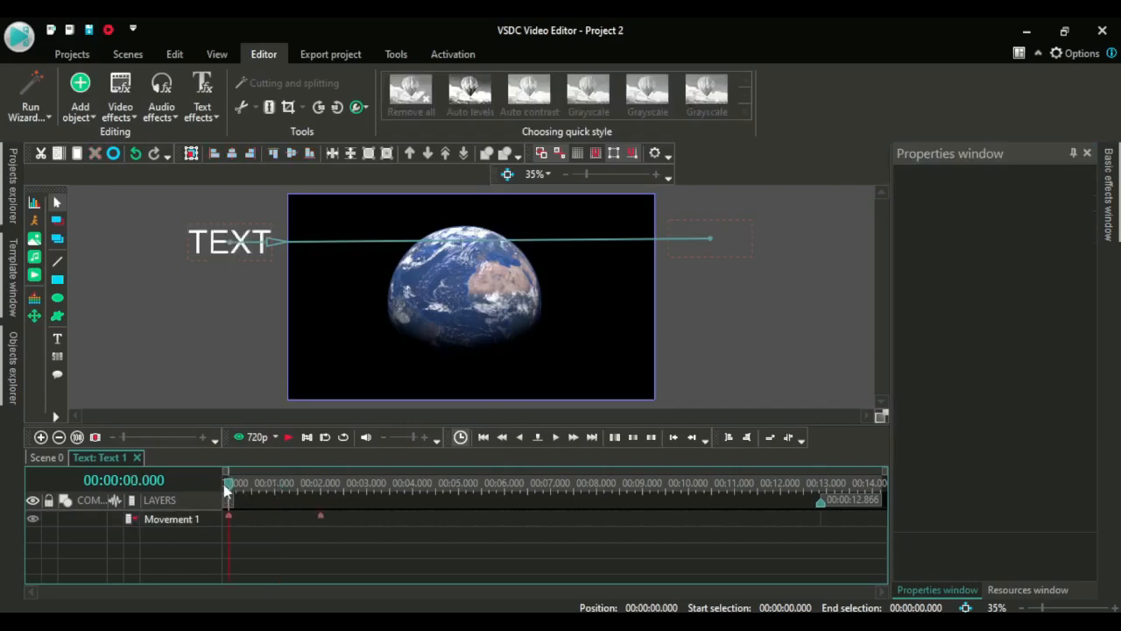
key(space)
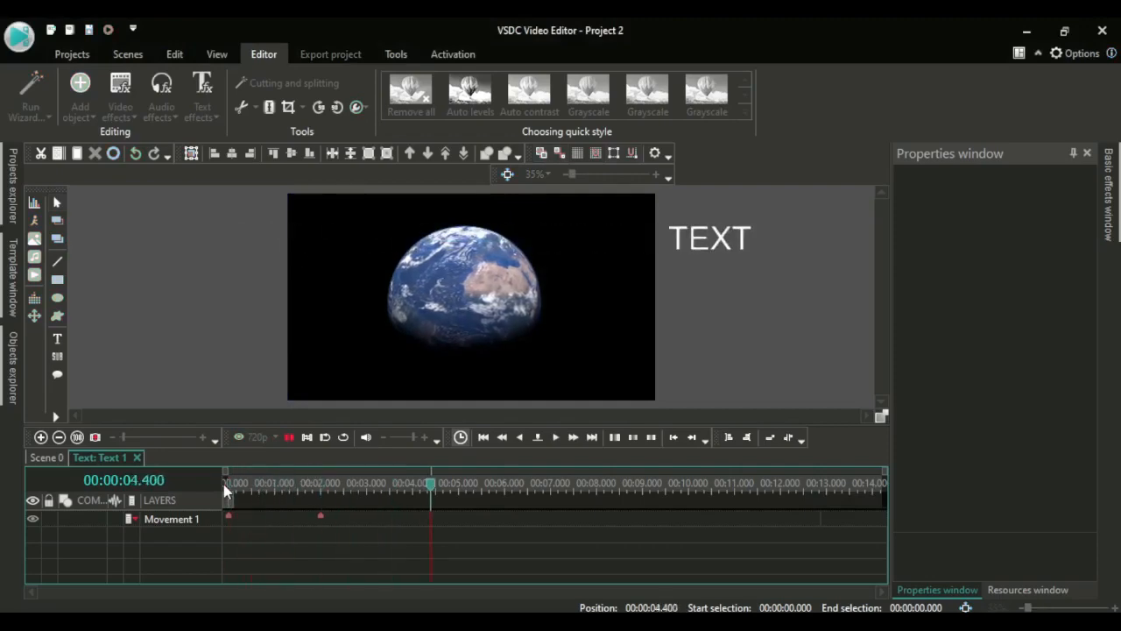
Stop playback, return to the main scene, and insert a new text object near the frame's lower right corner
key(space)
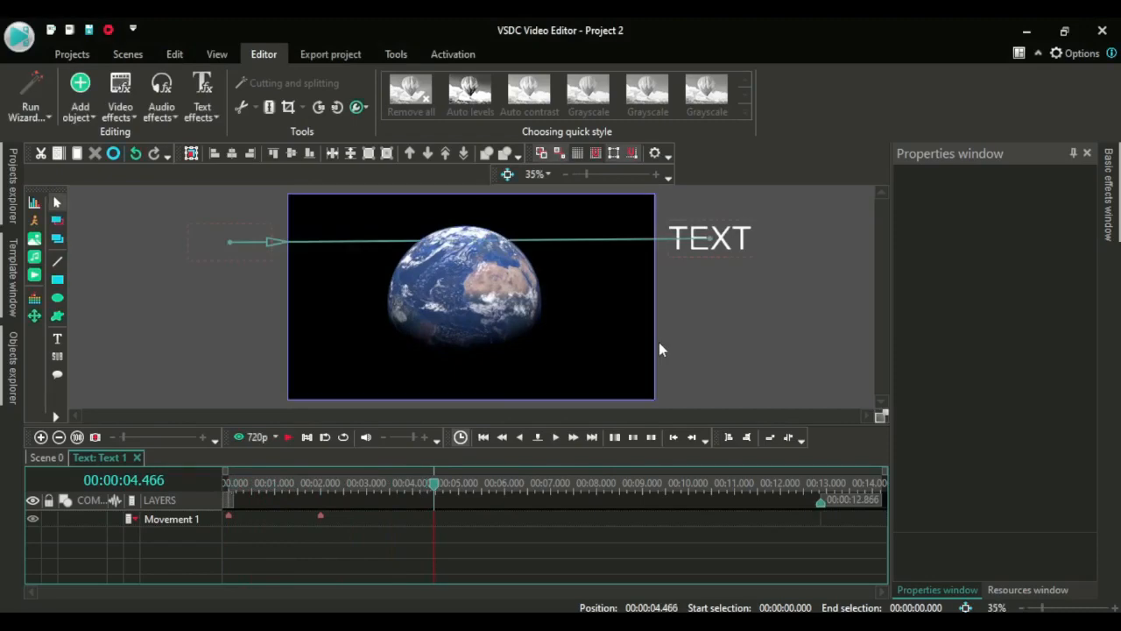
click(46, 458)
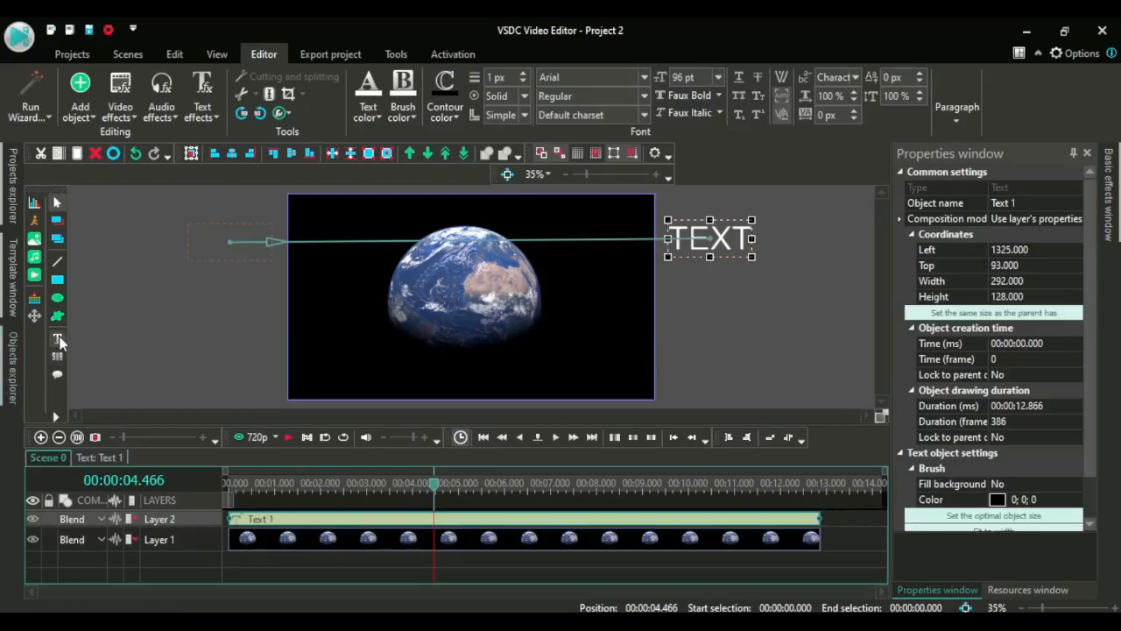
mouse_move(61, 342)
click(98, 340)
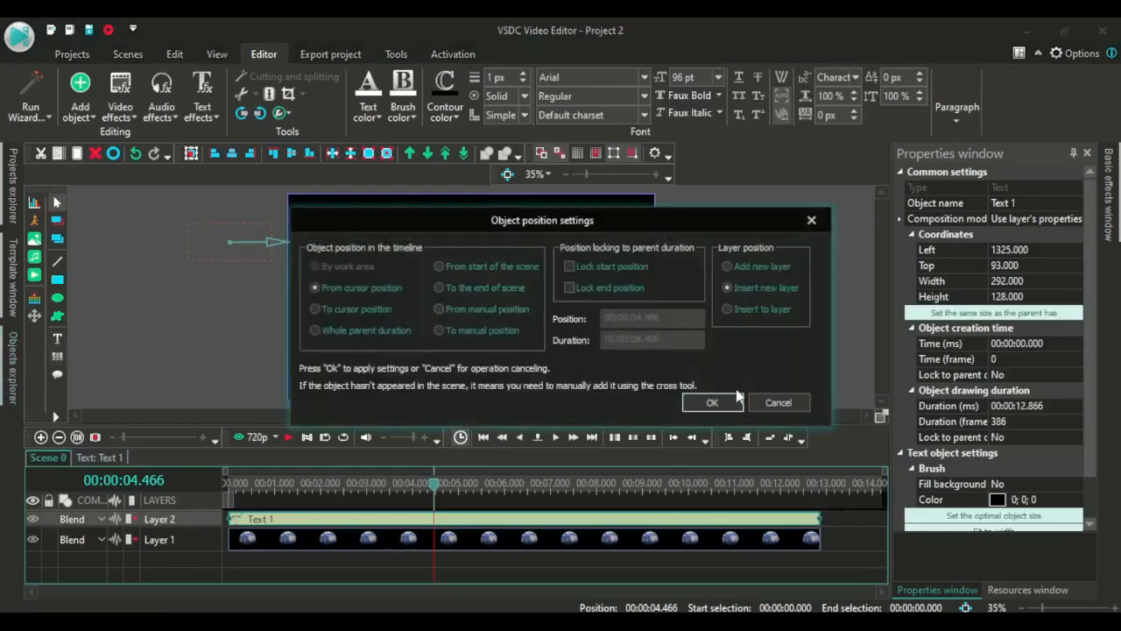
click(716, 404)
click(715, 367)
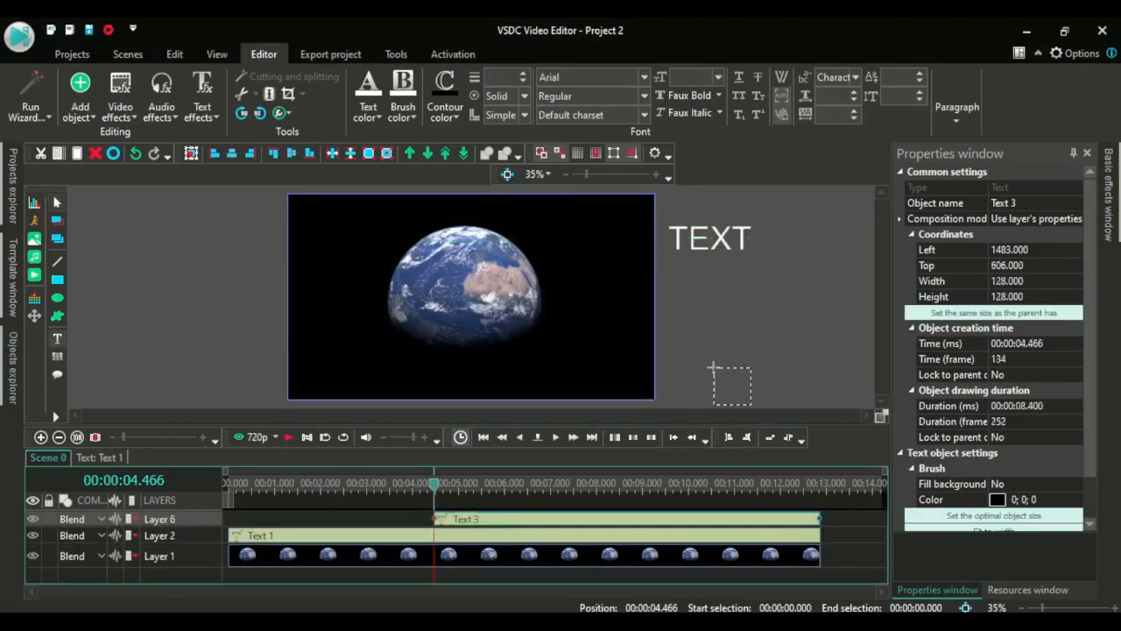
Enter TEXT as the new text object's content and deselect it
text(TEXY)
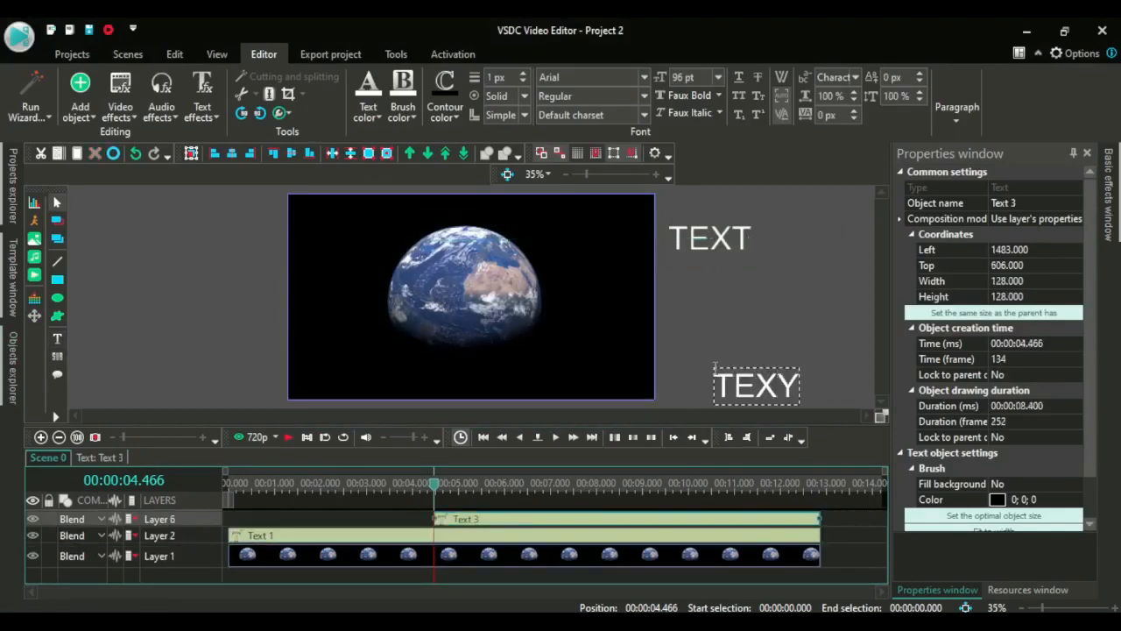
key(BackSpace)
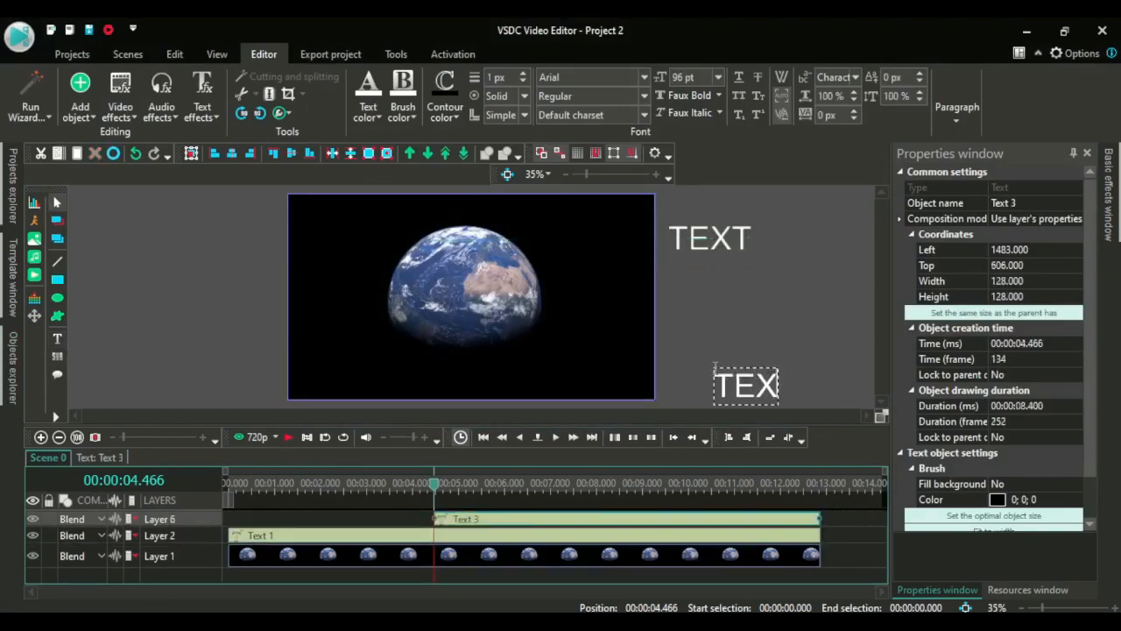
text(R)
key(BackSpace)
text(T)
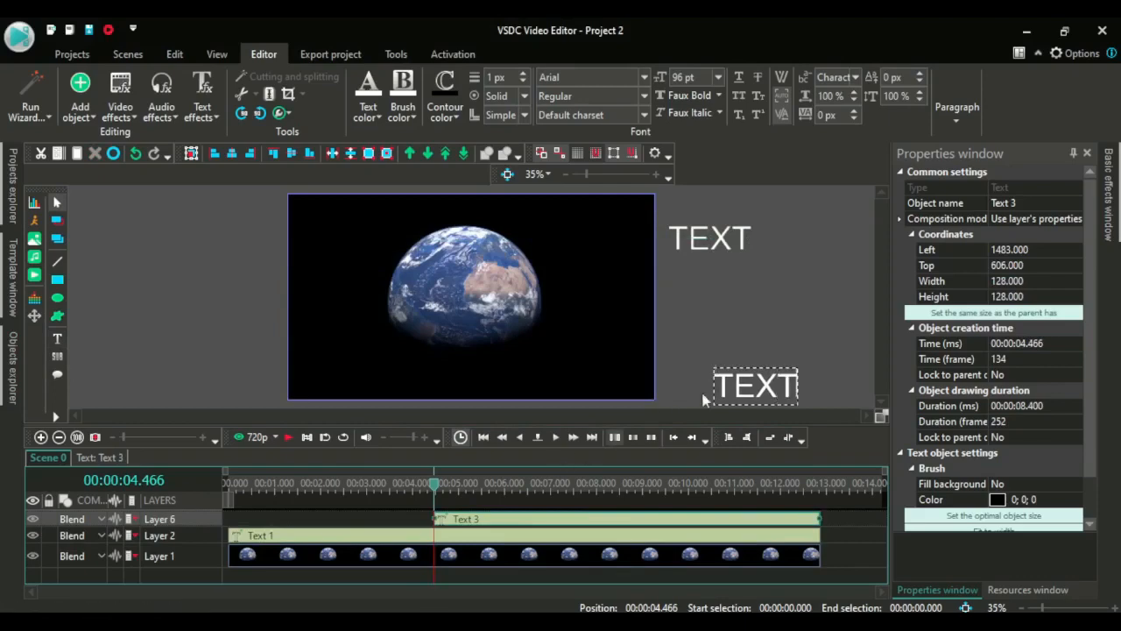
click(751, 313)
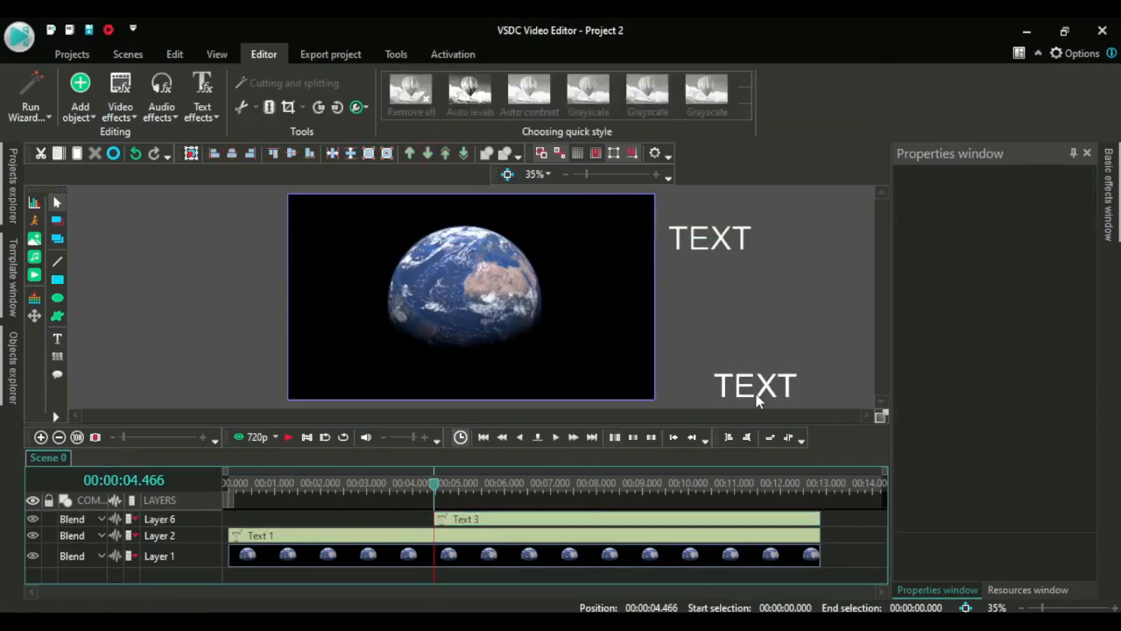
Open the second text object, add a Movement effect, and drag its end point to the upper left outside the frame
click(758, 392)
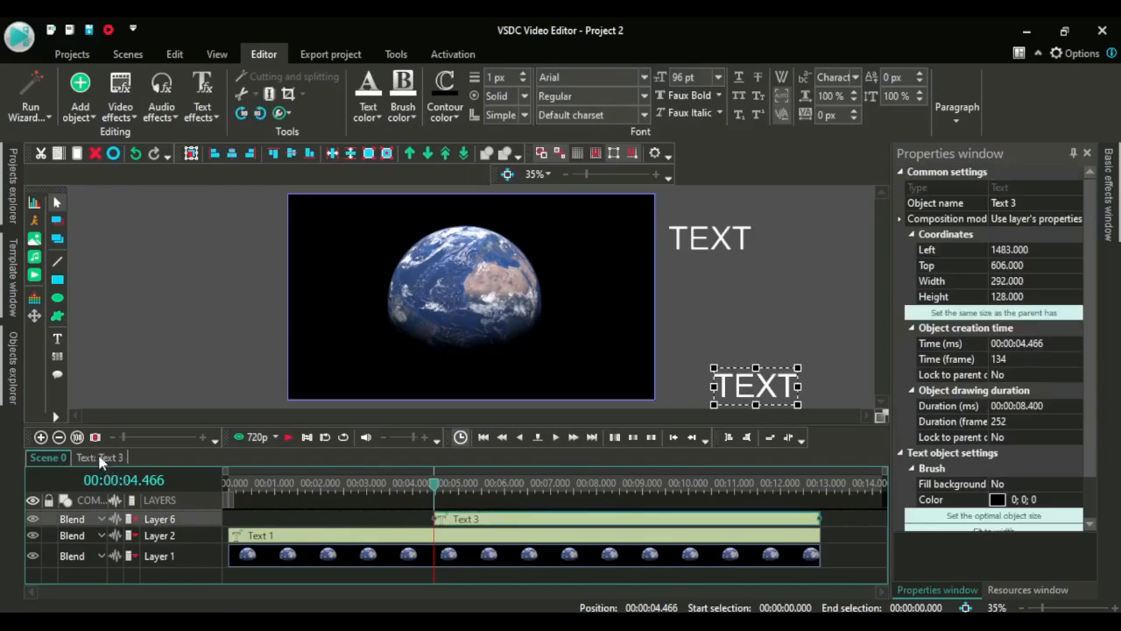
click(99, 457)
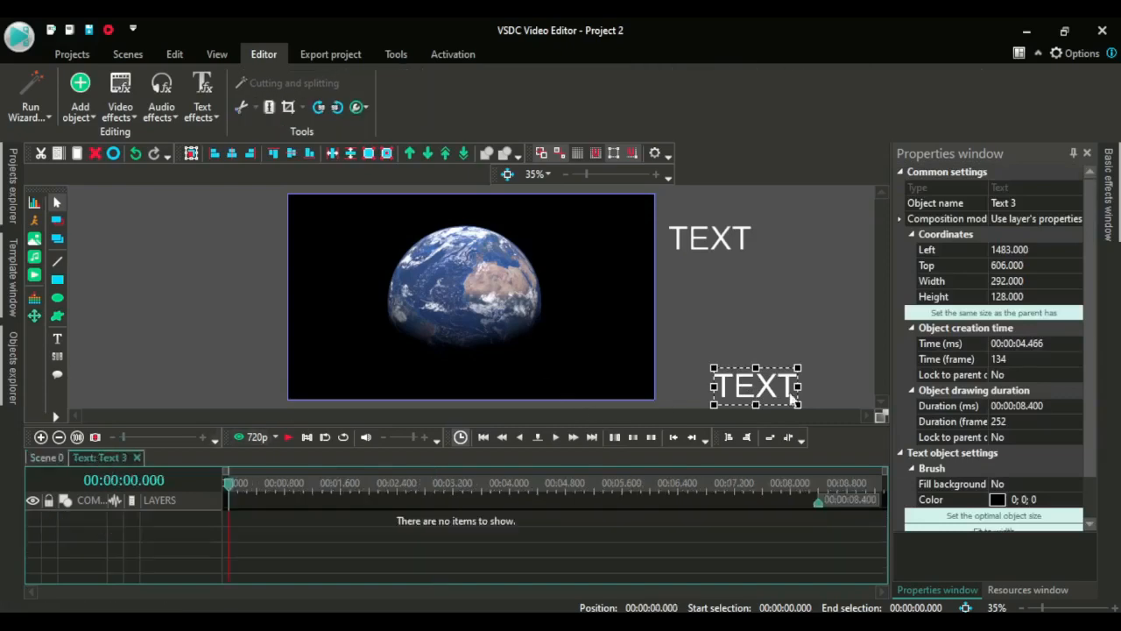
click(34, 317)
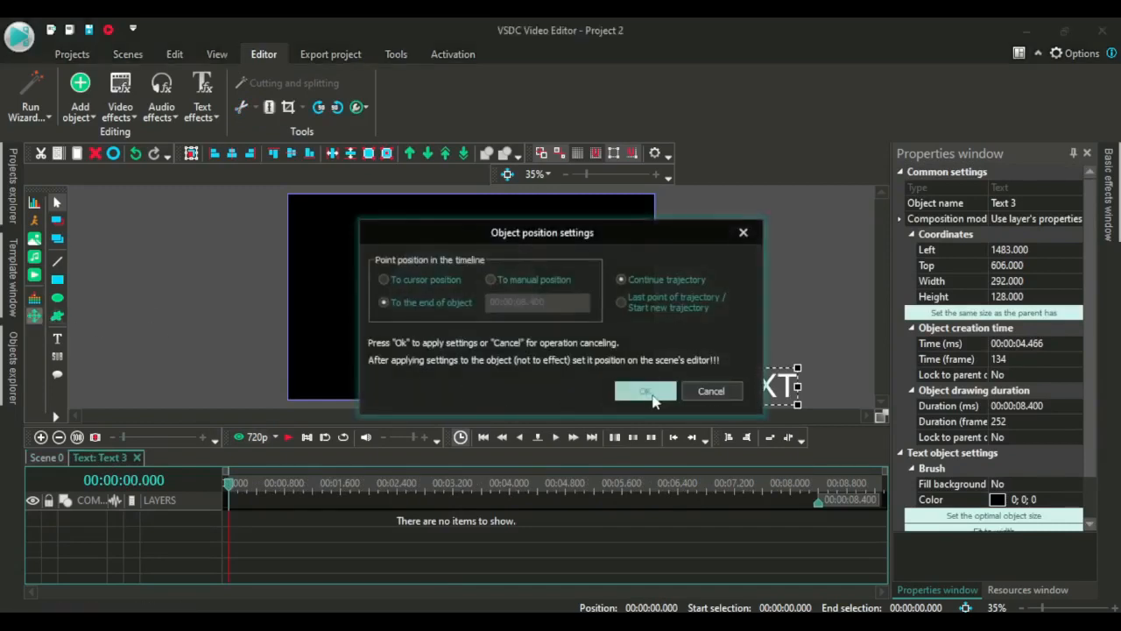
click(648, 394)
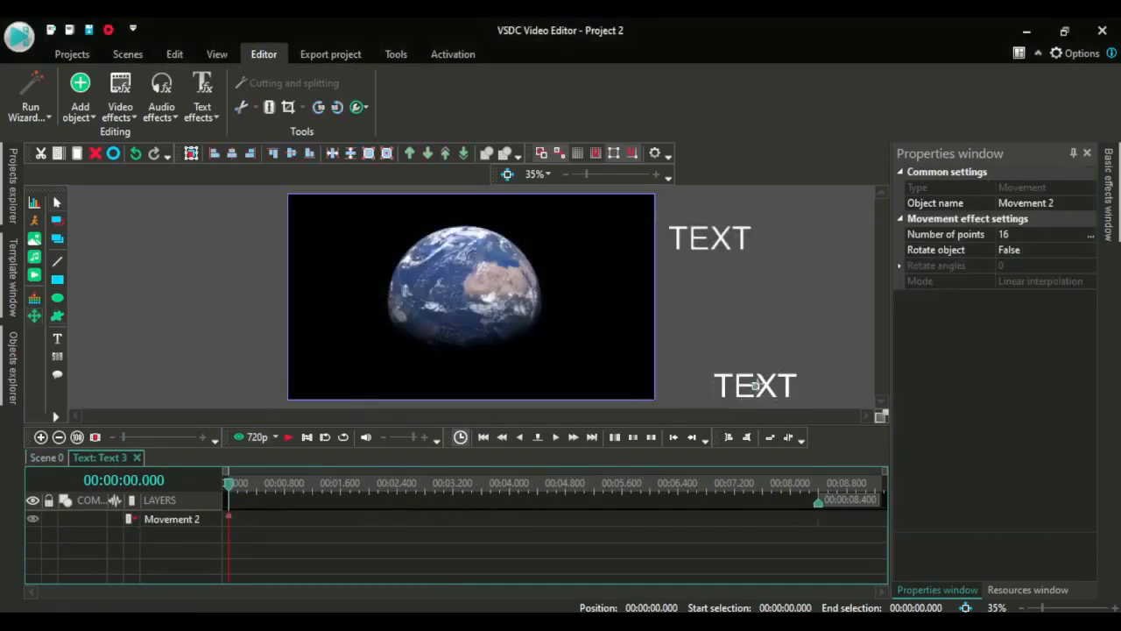
click(755, 386)
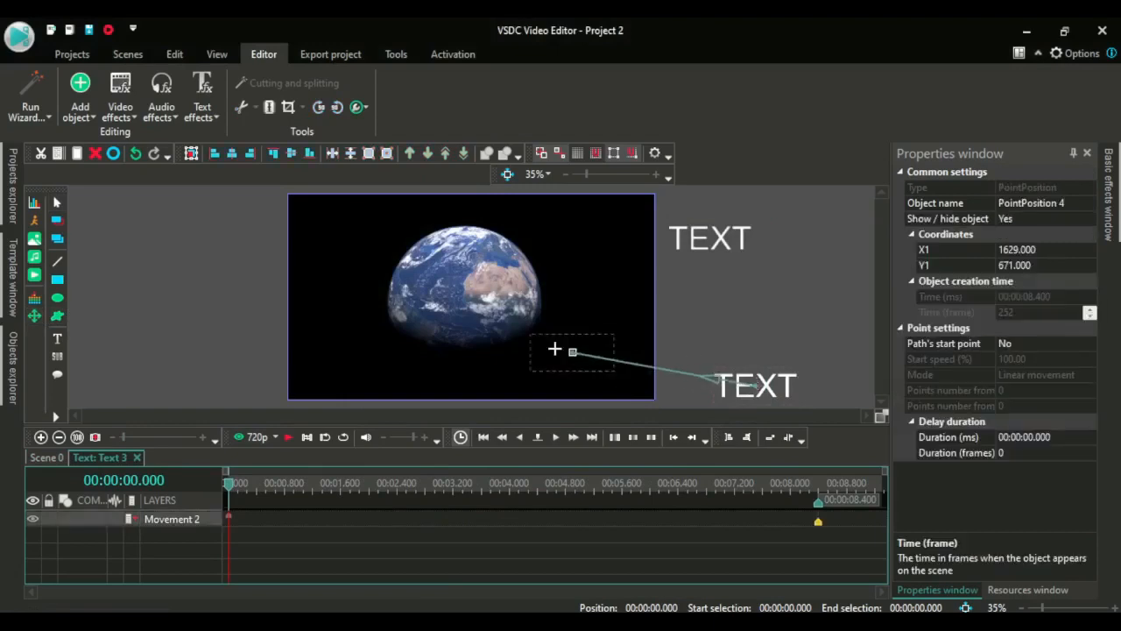
drag(325, 227, 243, 202)
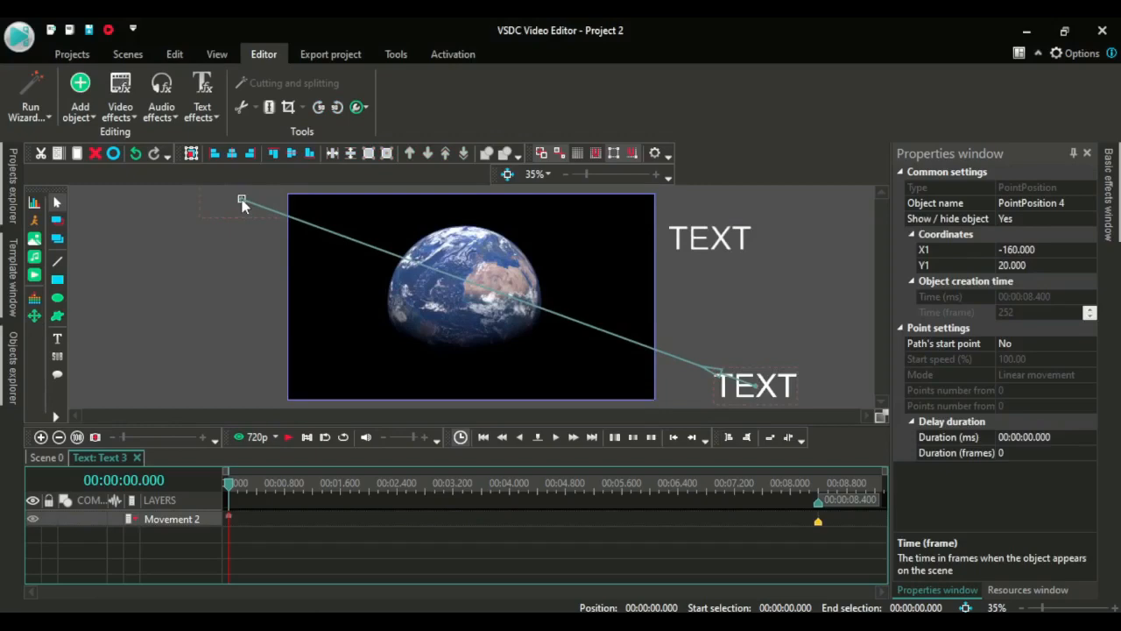
Make the end point the path's start point and set its creation time to frame 50
click(1091, 348)
click(1090, 344)
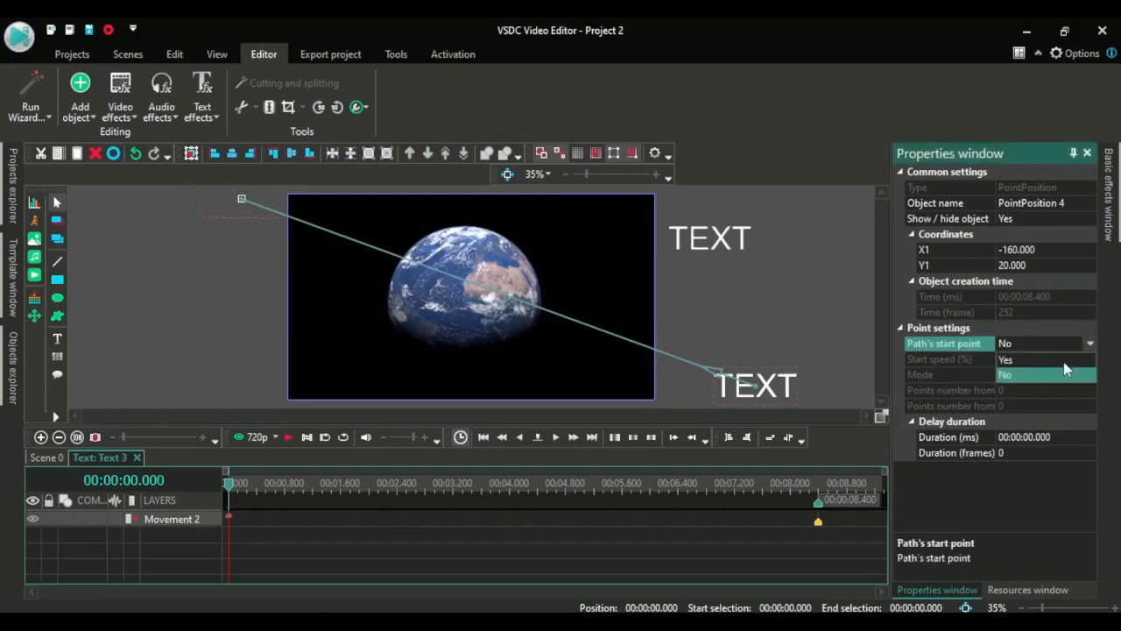
click(1063, 360)
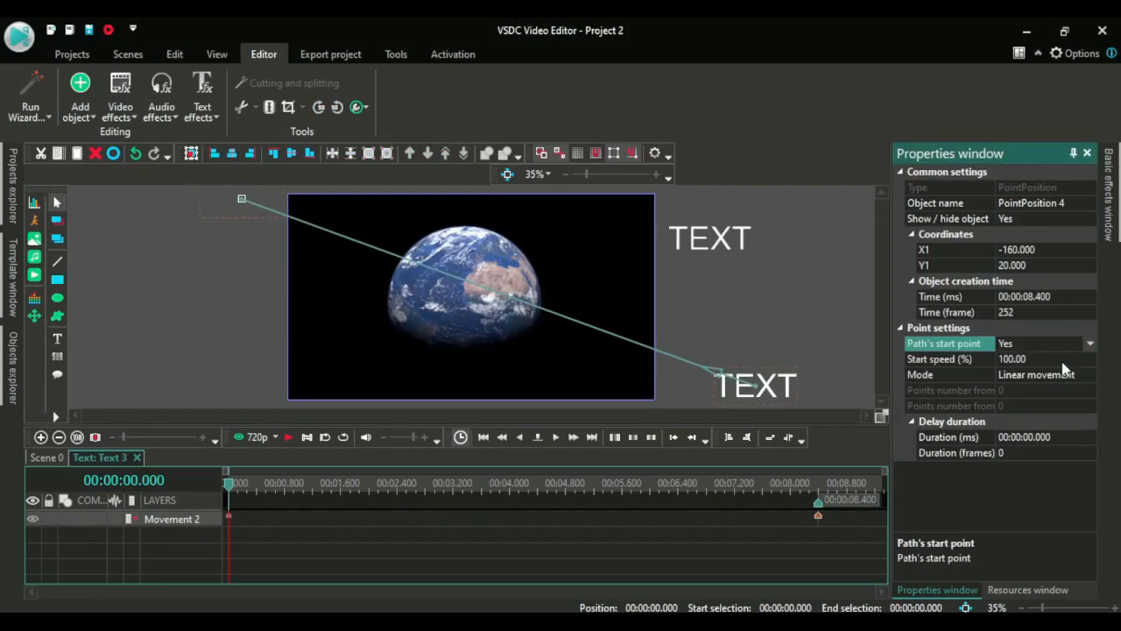
click(1030, 316)
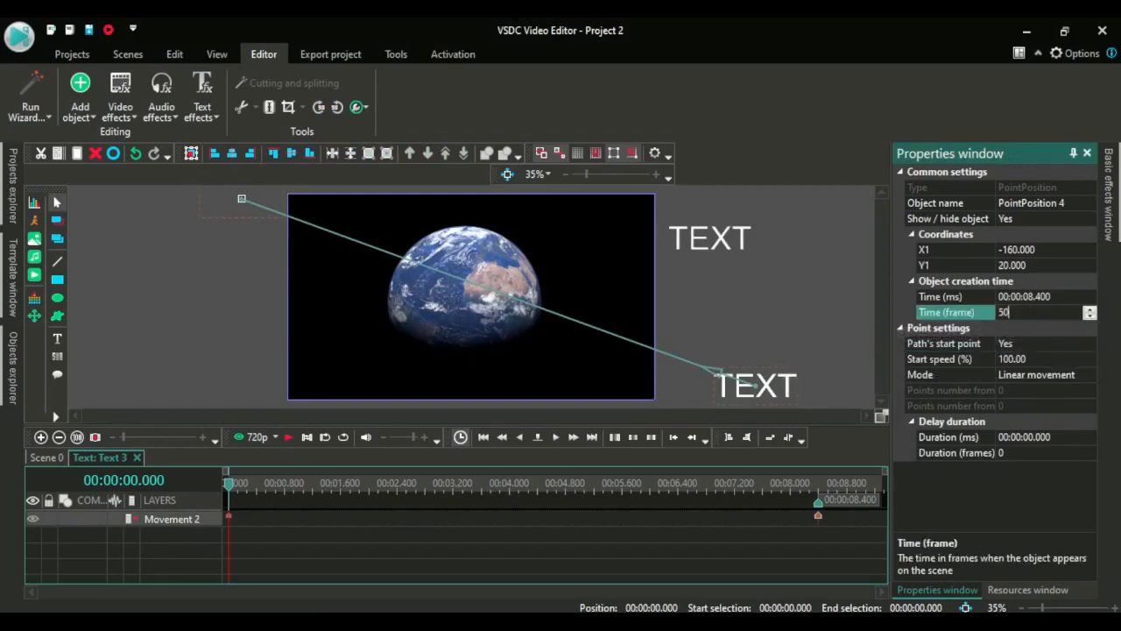
click(761, 306)
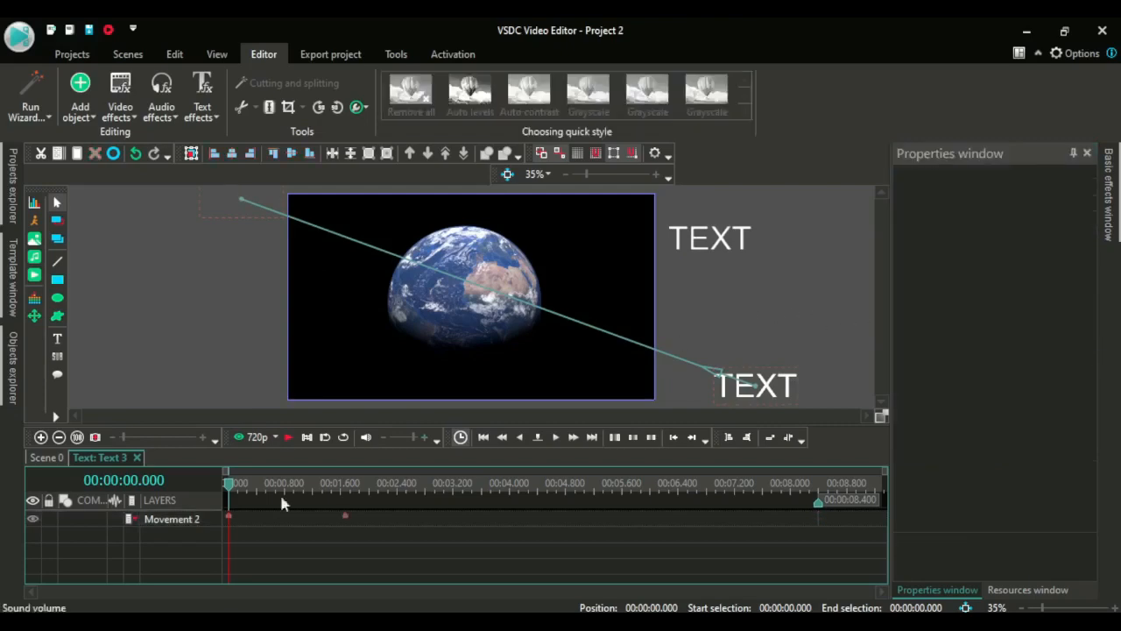
Preview the second text's movement from the start and return to the main scene
key(space)
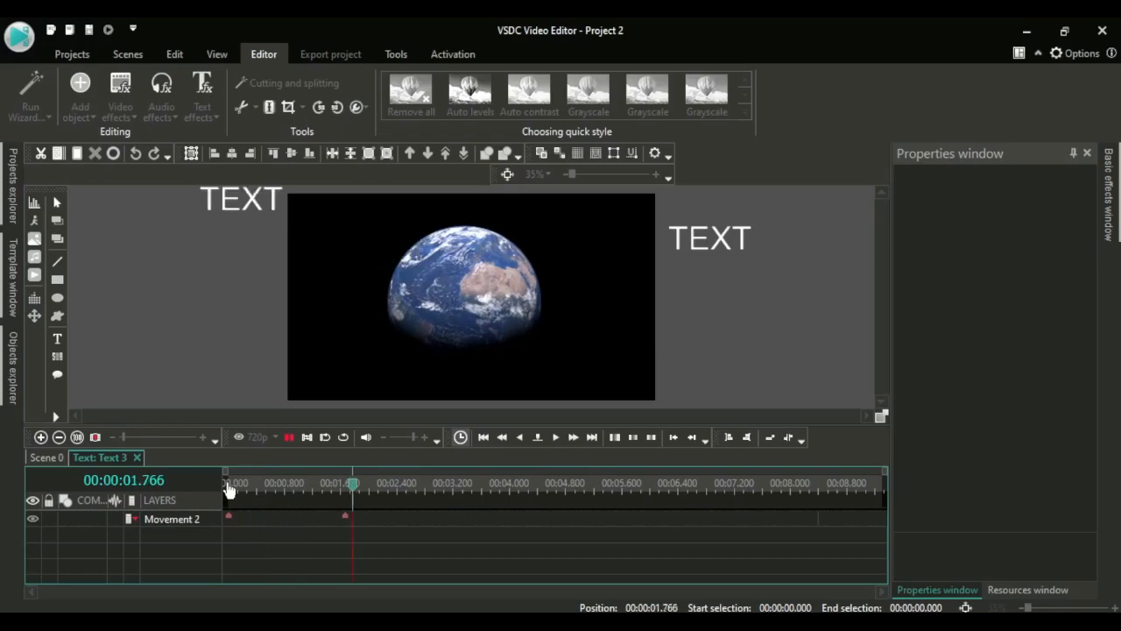
key(space)
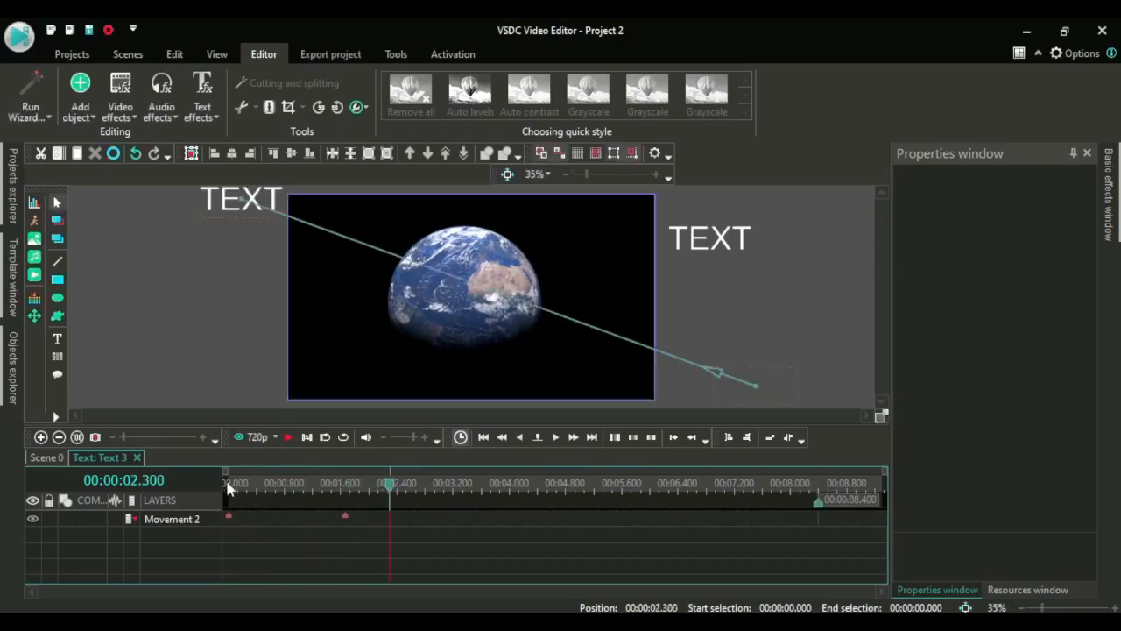
click(816, 222)
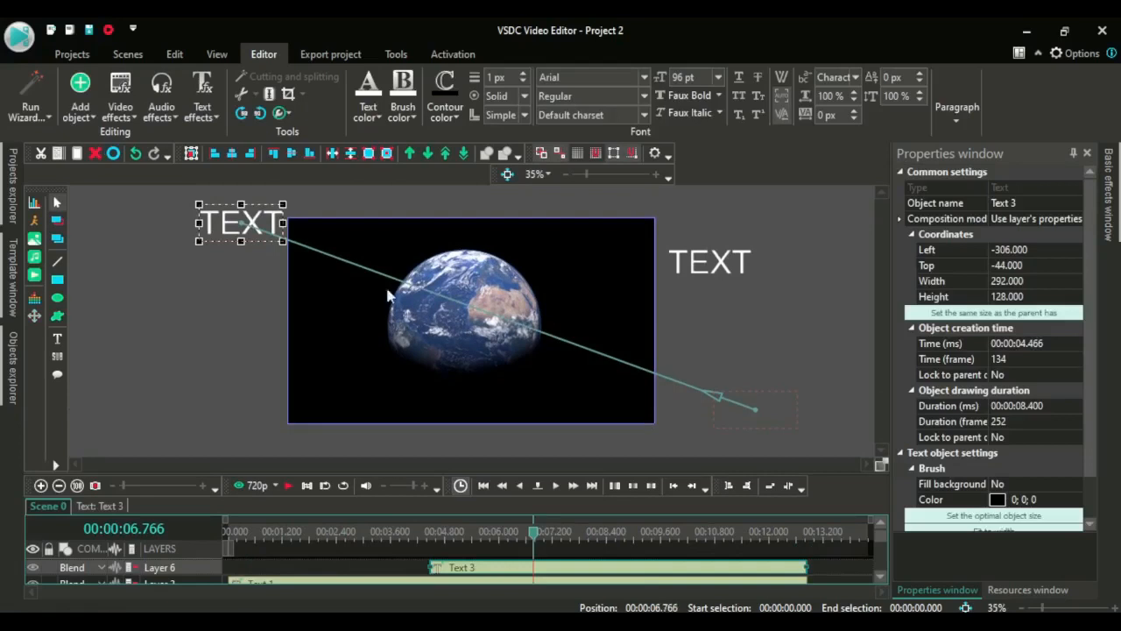
Insert a third text object below the frame reading TEXT
click(58, 339)
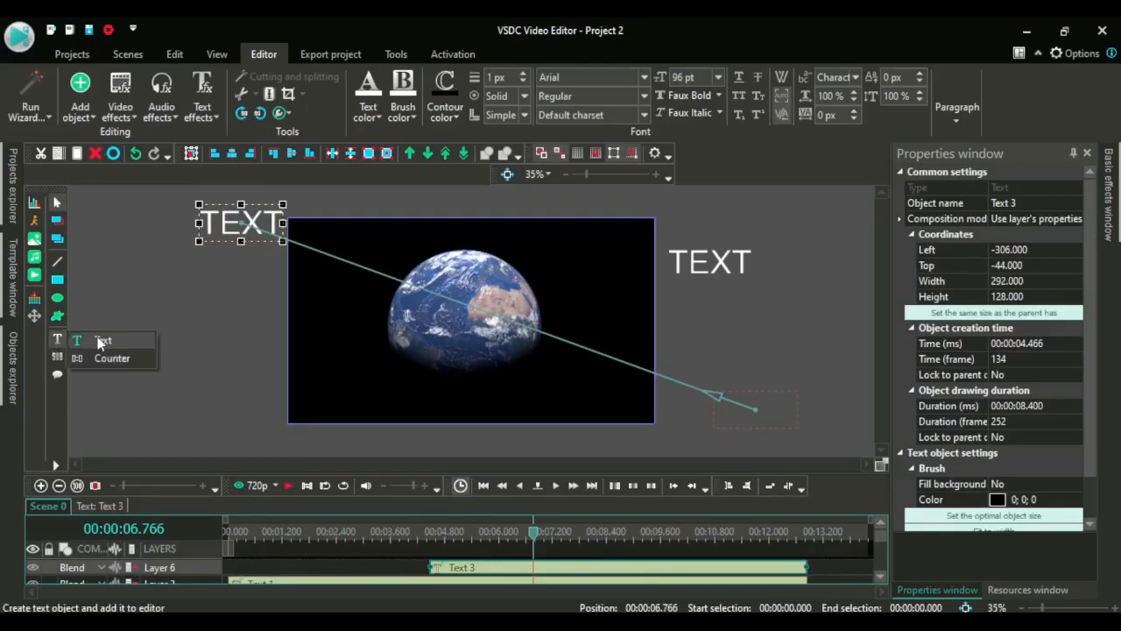
click(91, 341)
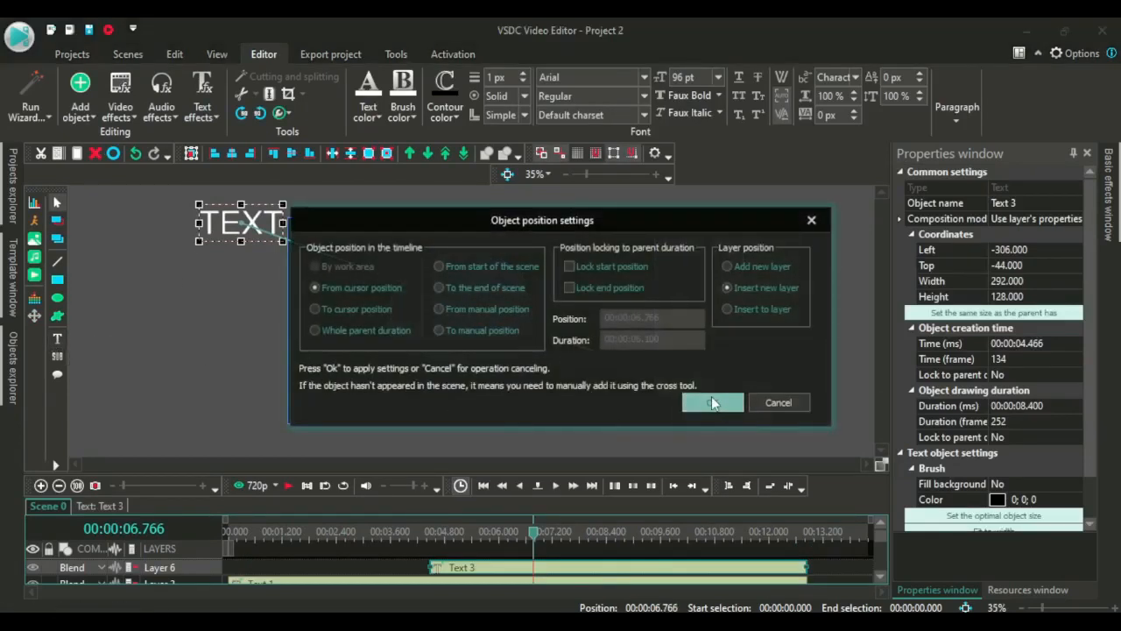
click(713, 399)
click(434, 447)
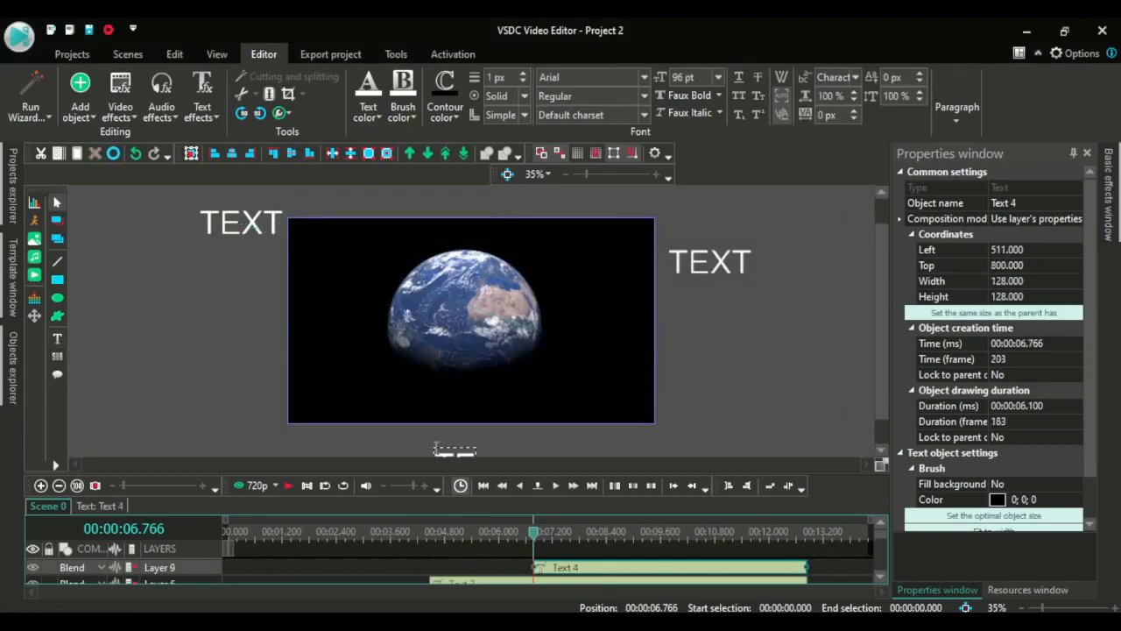
text(TEXT)
click(623, 456)
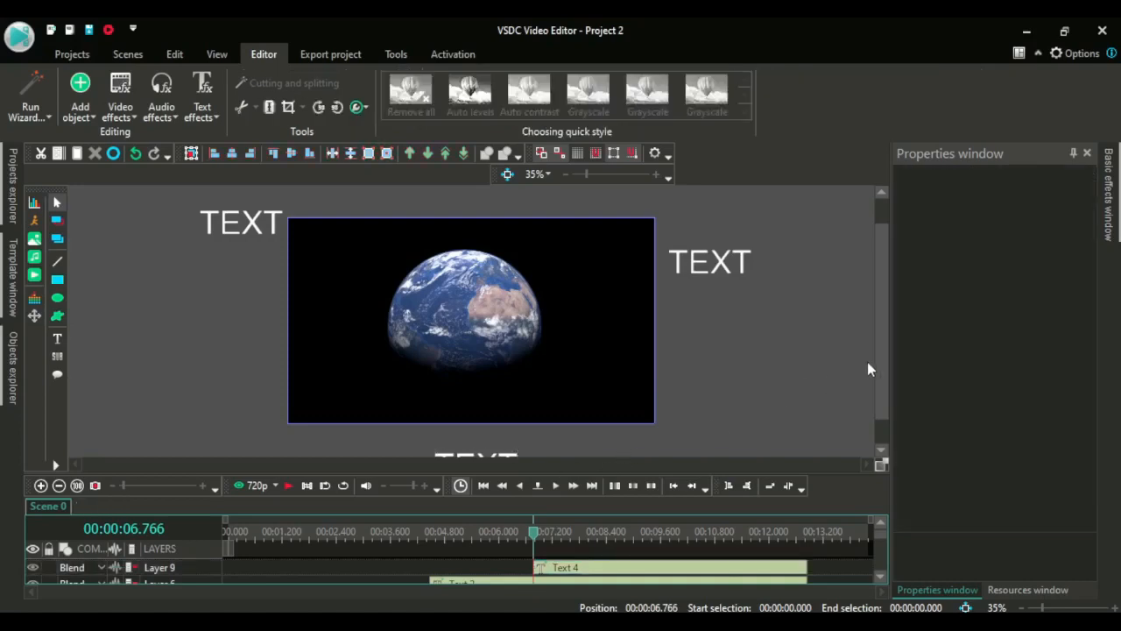
Open the third text object, add a Movement effect, and drag its end point straight up above the frame
scroll(880, 368, down, 1)
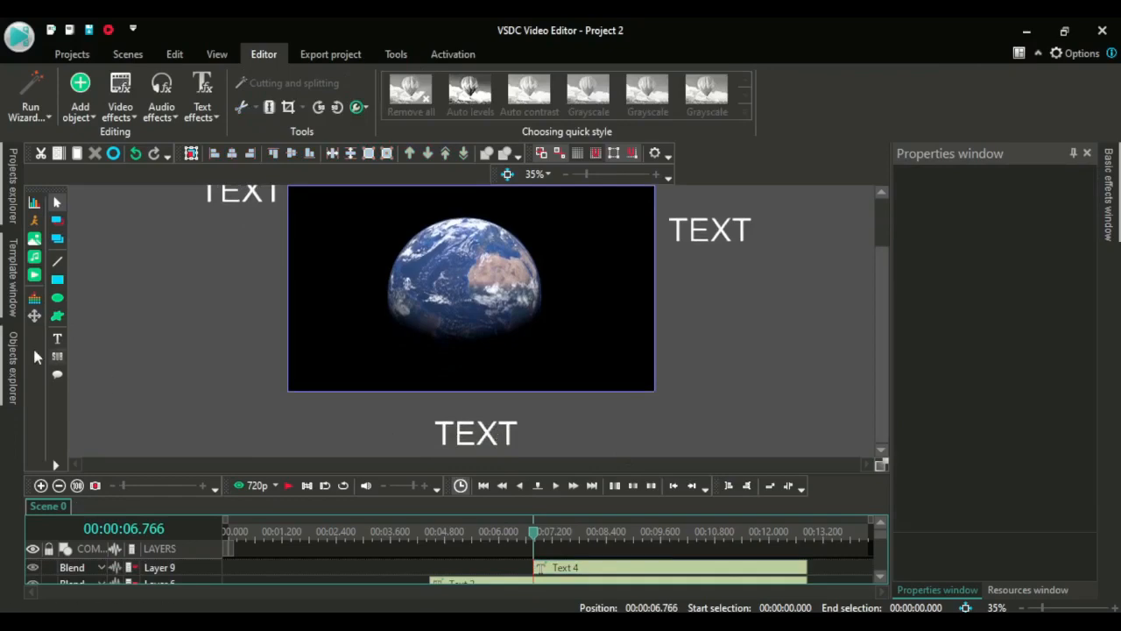
click(512, 436)
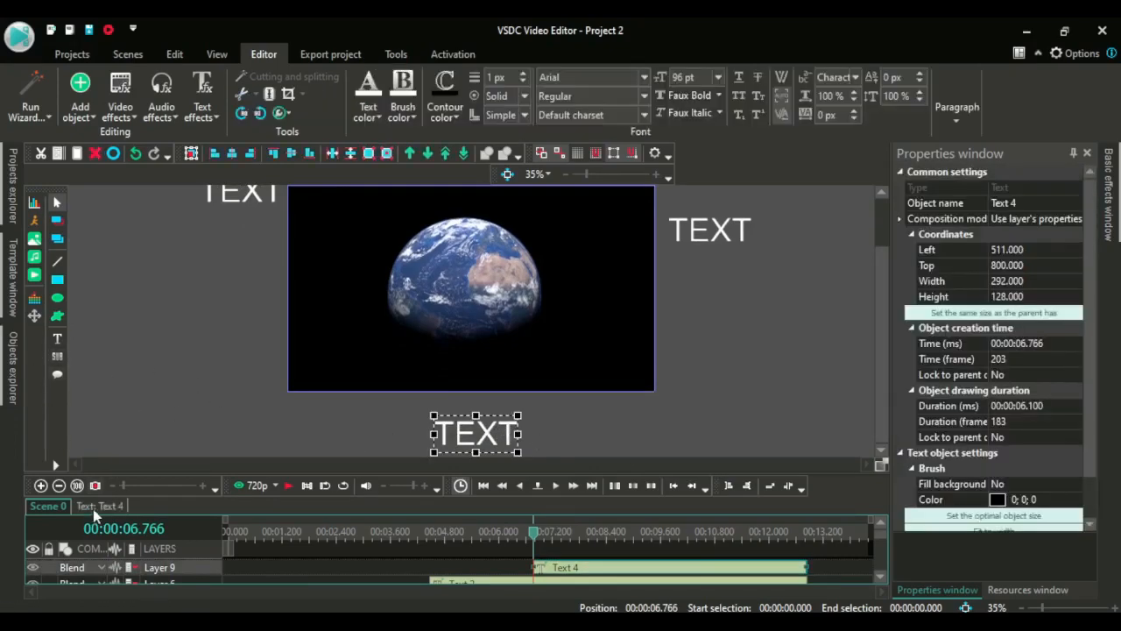
click(91, 504)
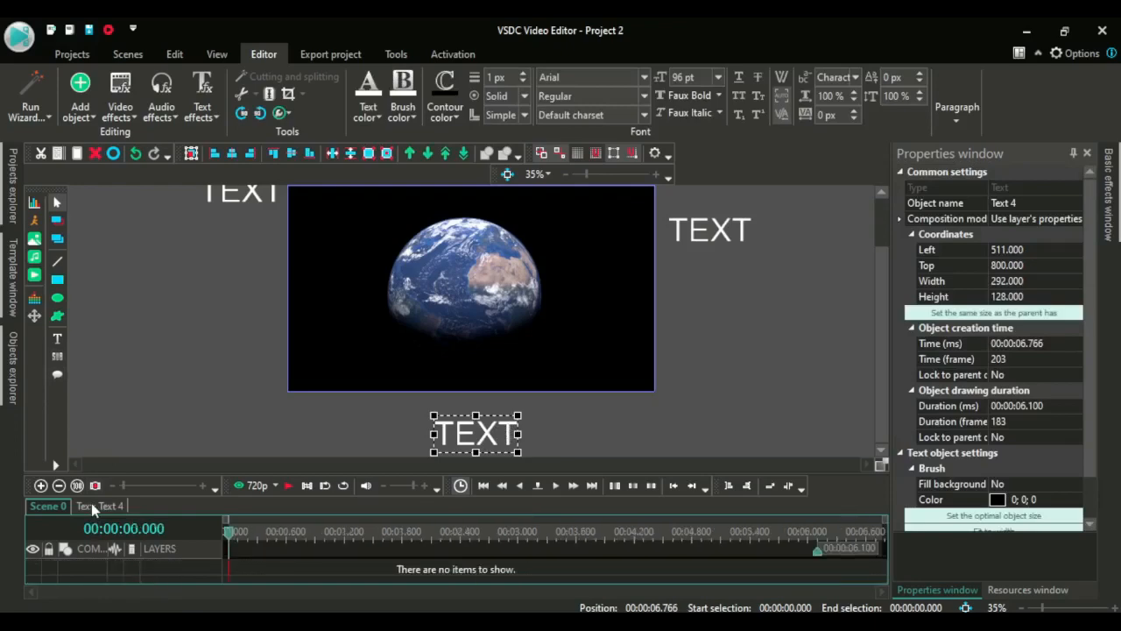
click(35, 317)
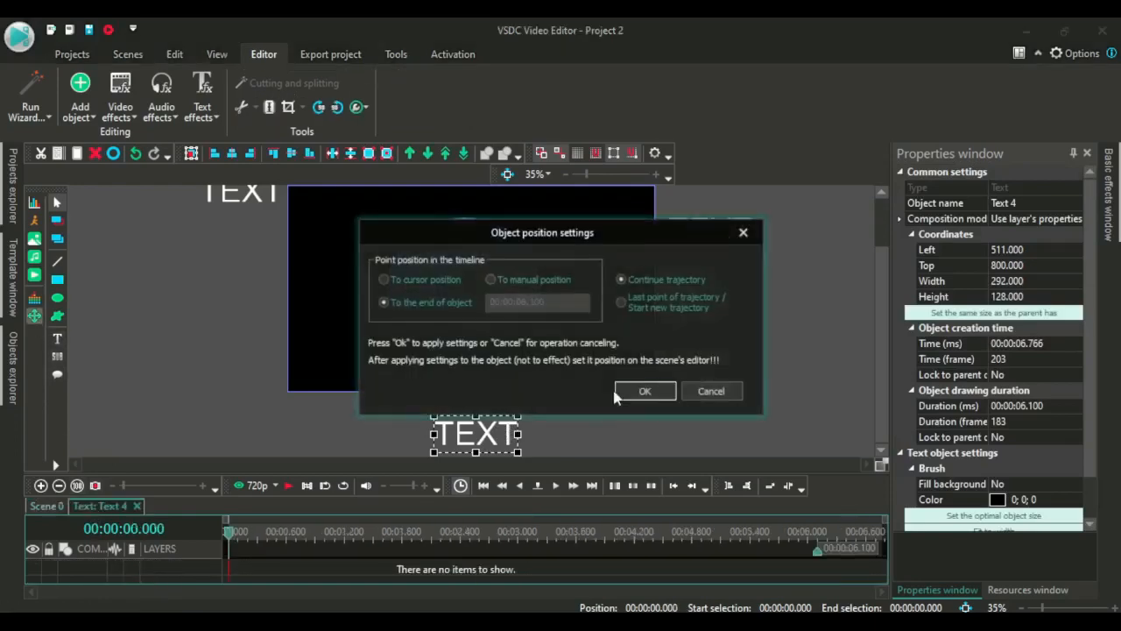
click(642, 392)
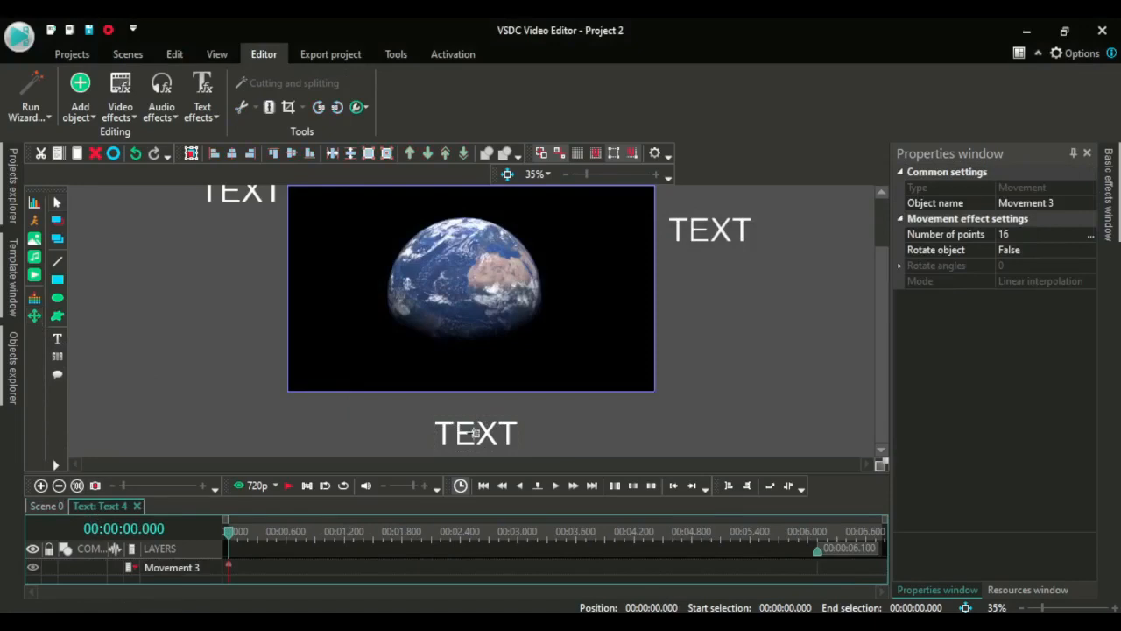
mouse_move(475, 432)
mouse_down()
mouse_move(470, 187)
mouse_move(474, 226)
mouse_up()
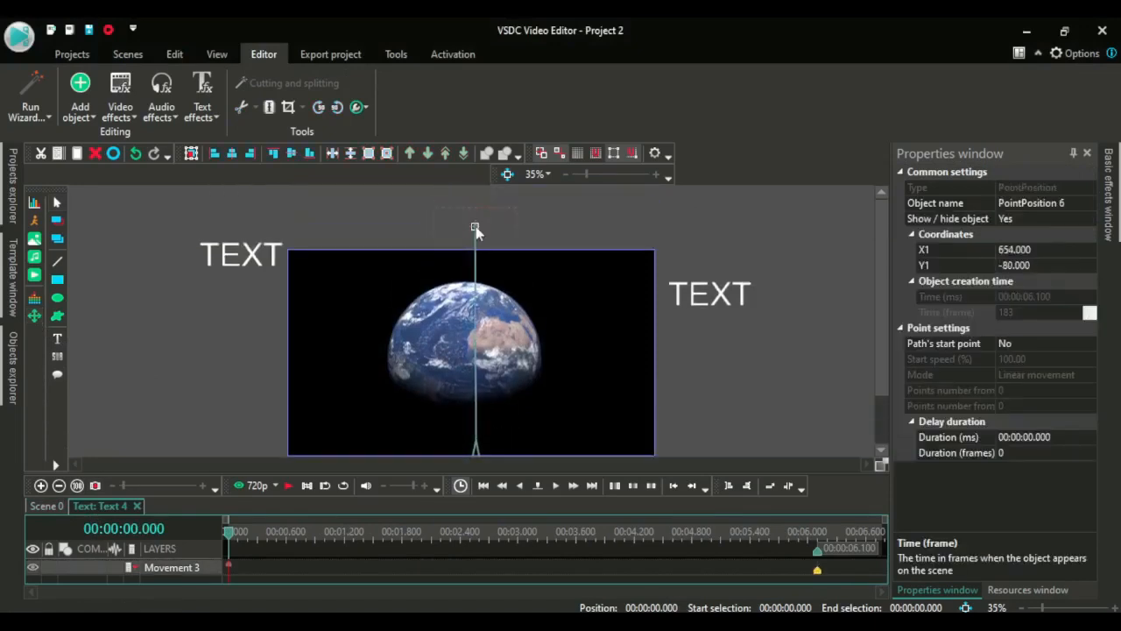
Make the third text's end point the path's start point and set its creation time to frame 40
click(1091, 347)
click(1090, 345)
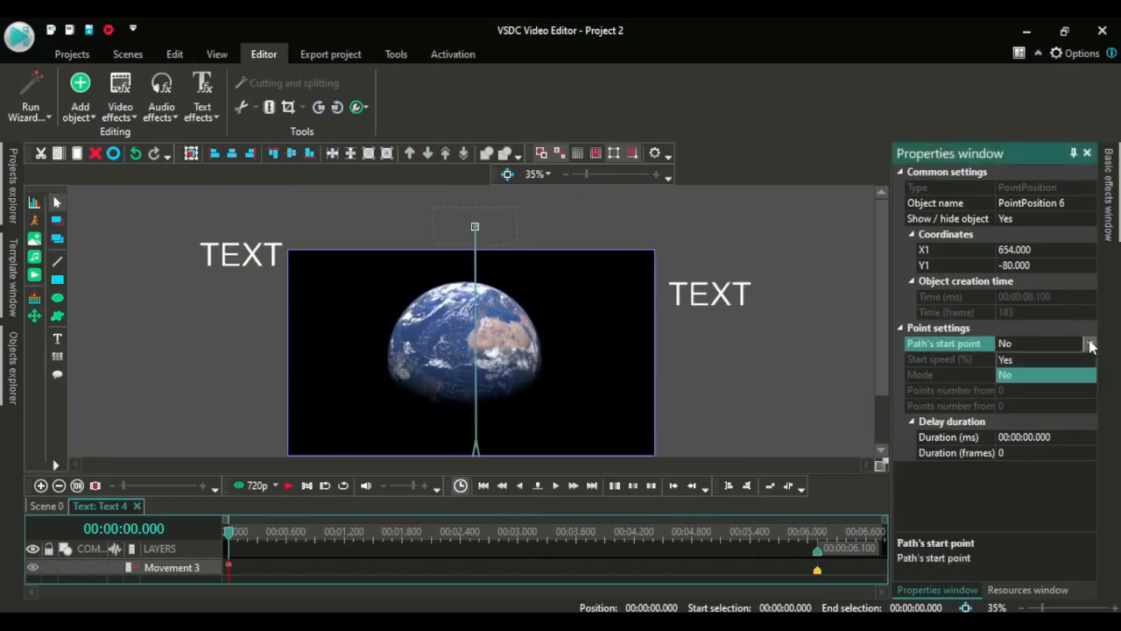
click(1051, 361)
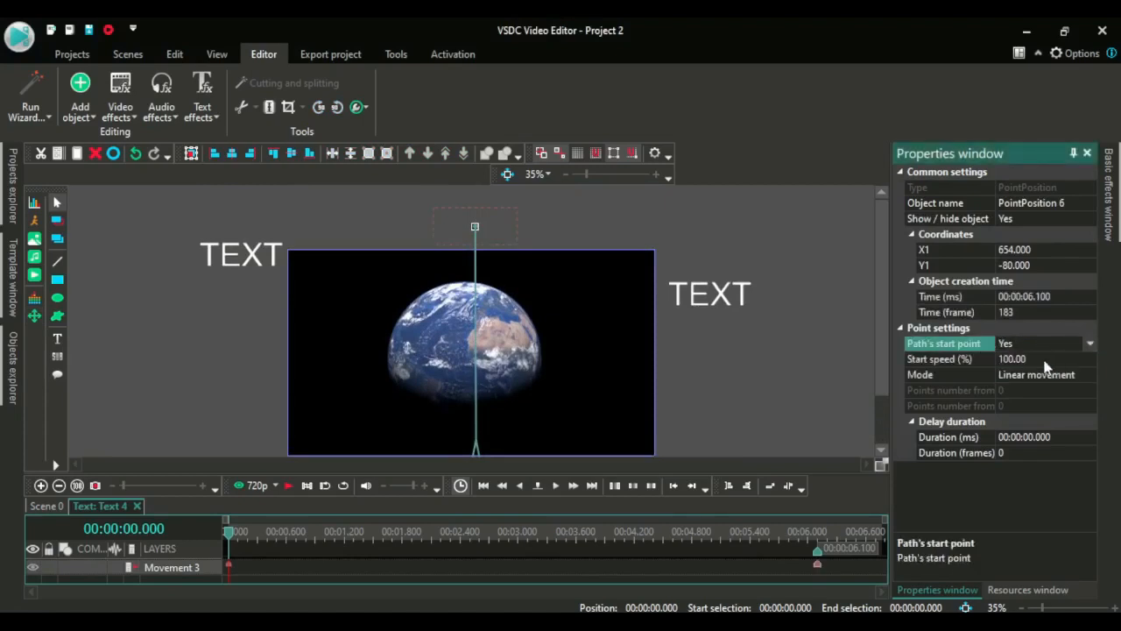
click(1036, 311)
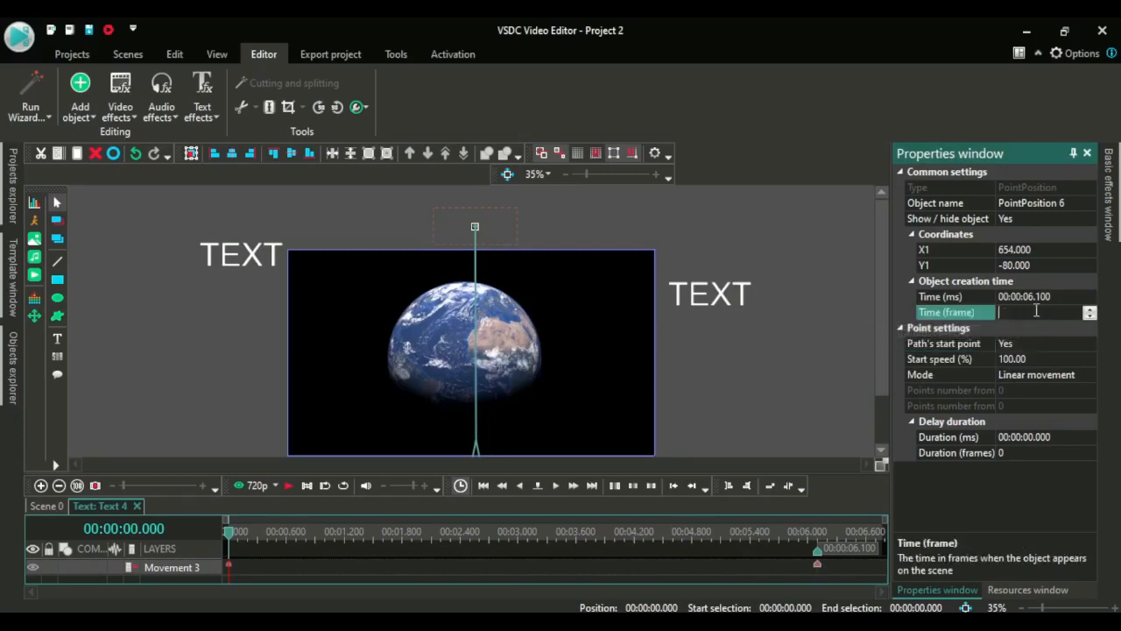
click(874, 333)
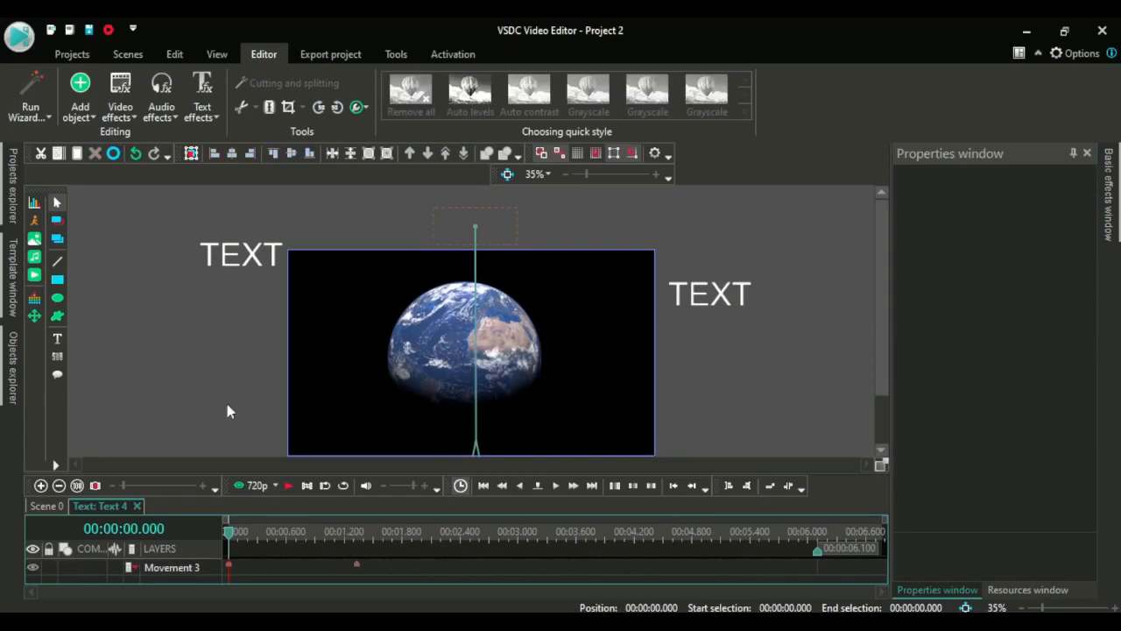
Insert a fourth text object left of the frame reading HOW TO ADD TEXTS TO YOUR VIDEO
click(289, 488)
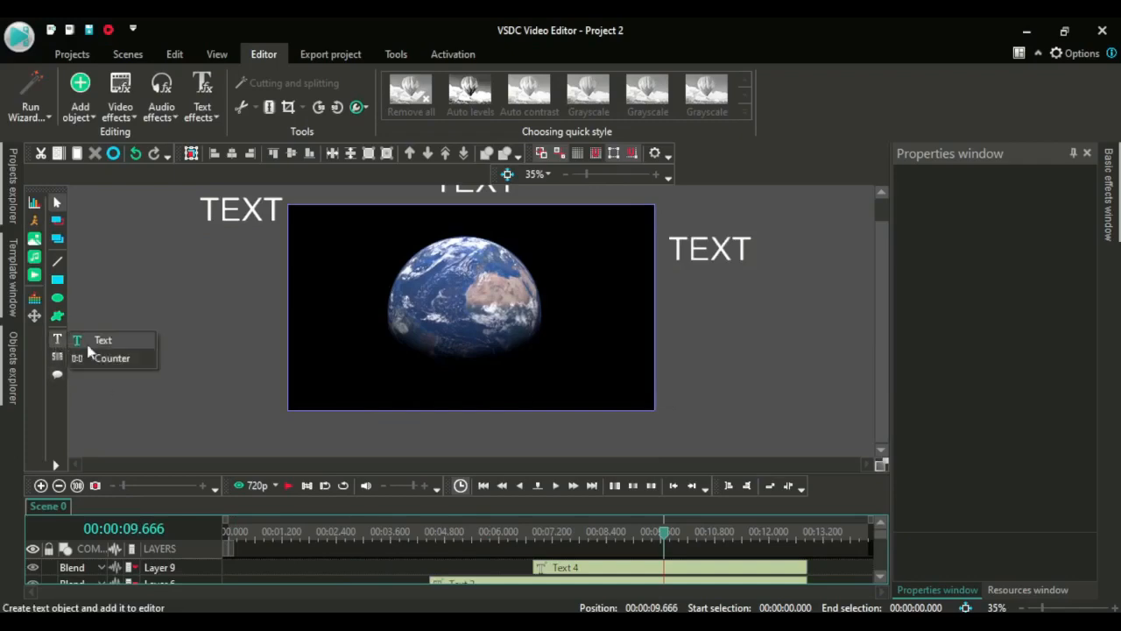
click(111, 347)
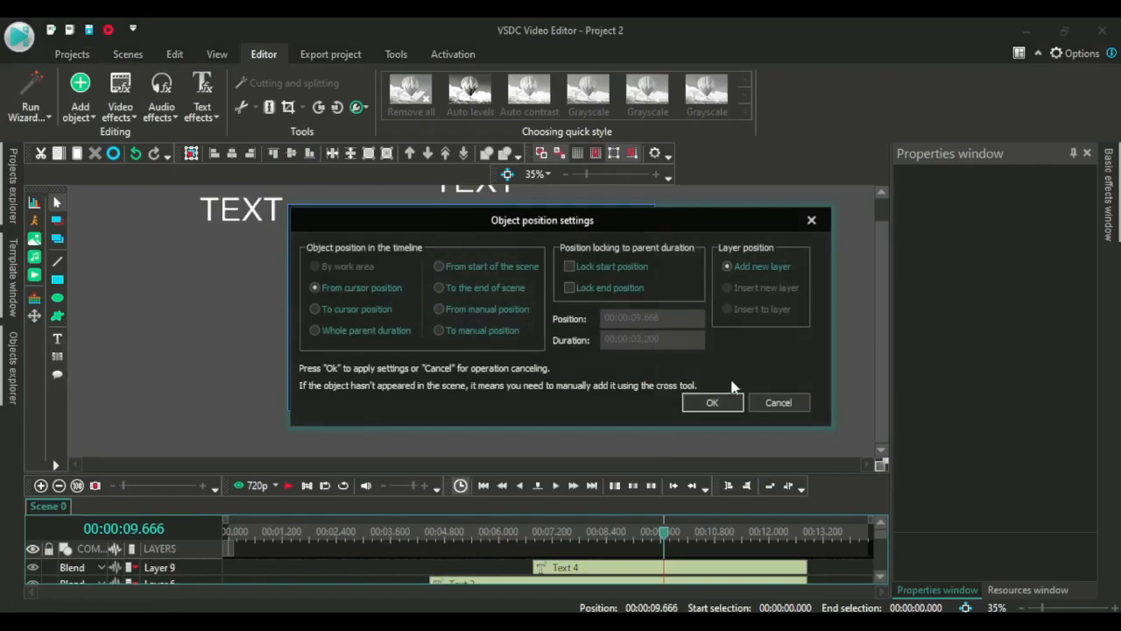
click(713, 403)
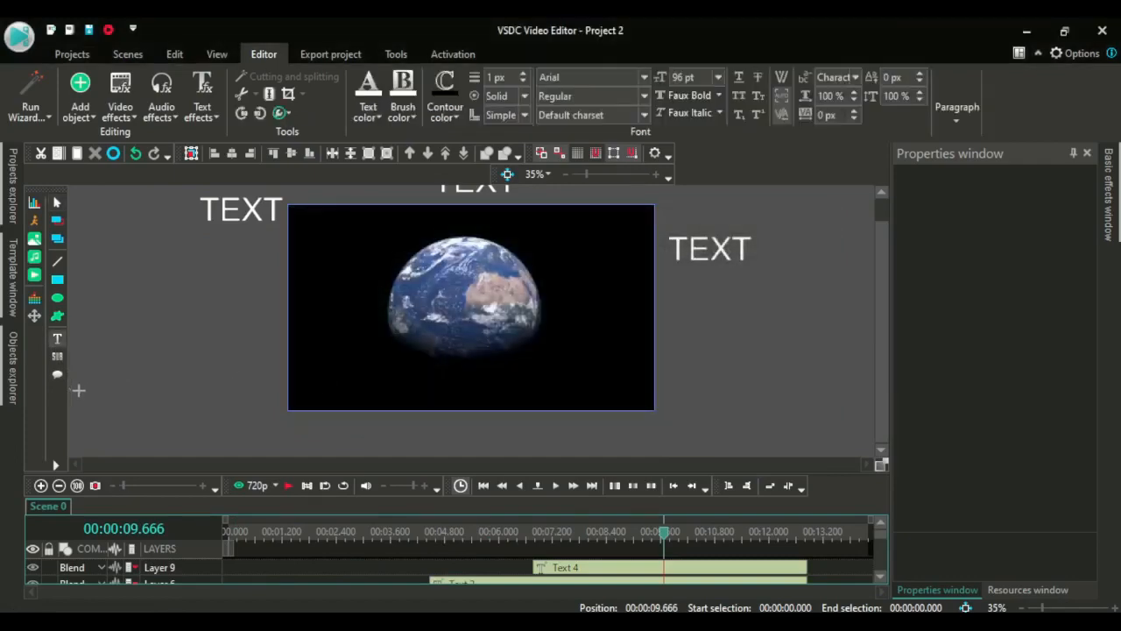
click(78, 390)
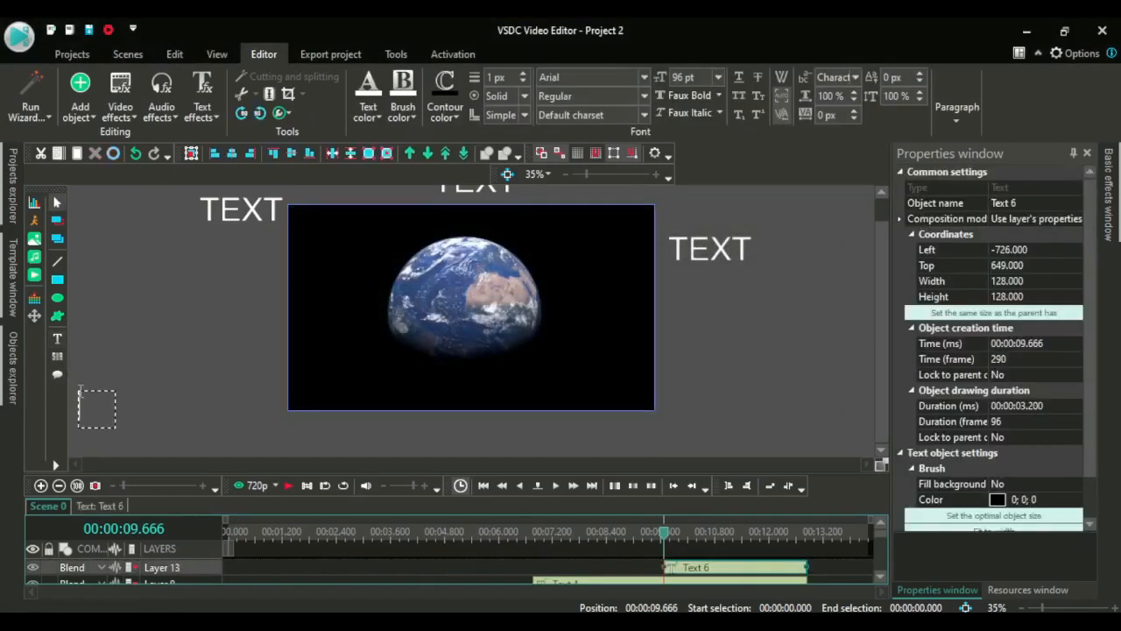
text(HO)
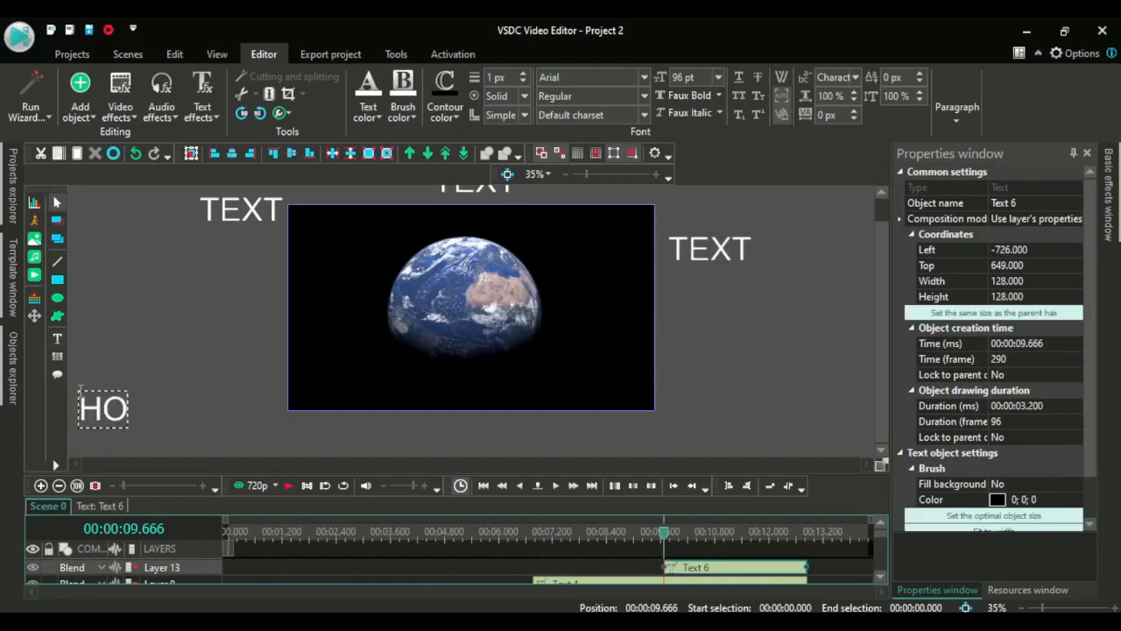
text(W TO A)
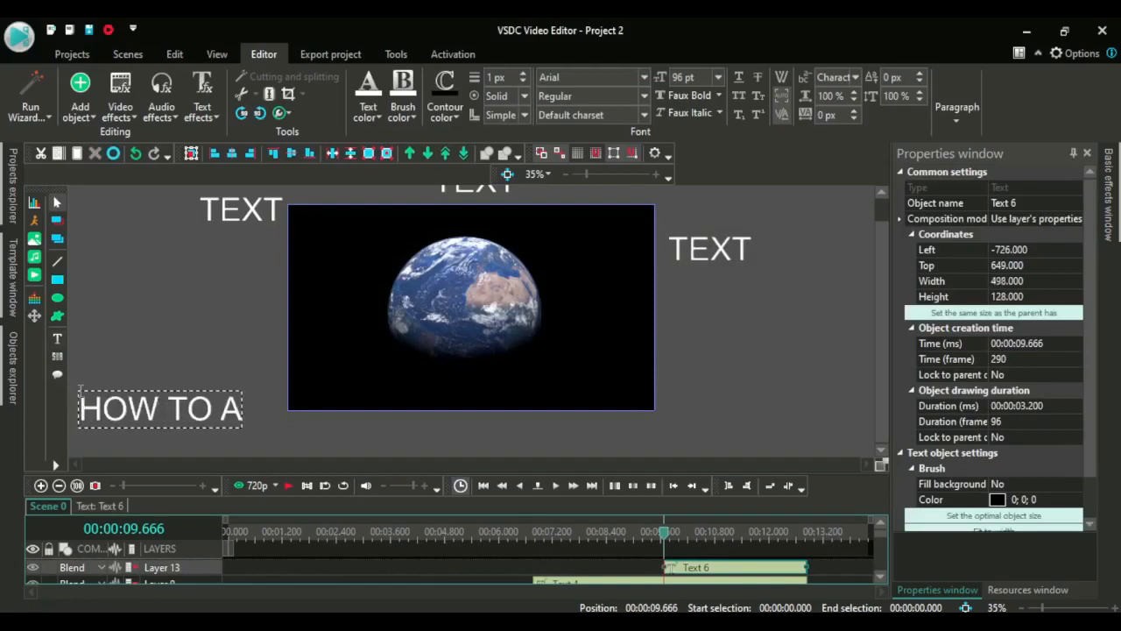
text(DD TE)
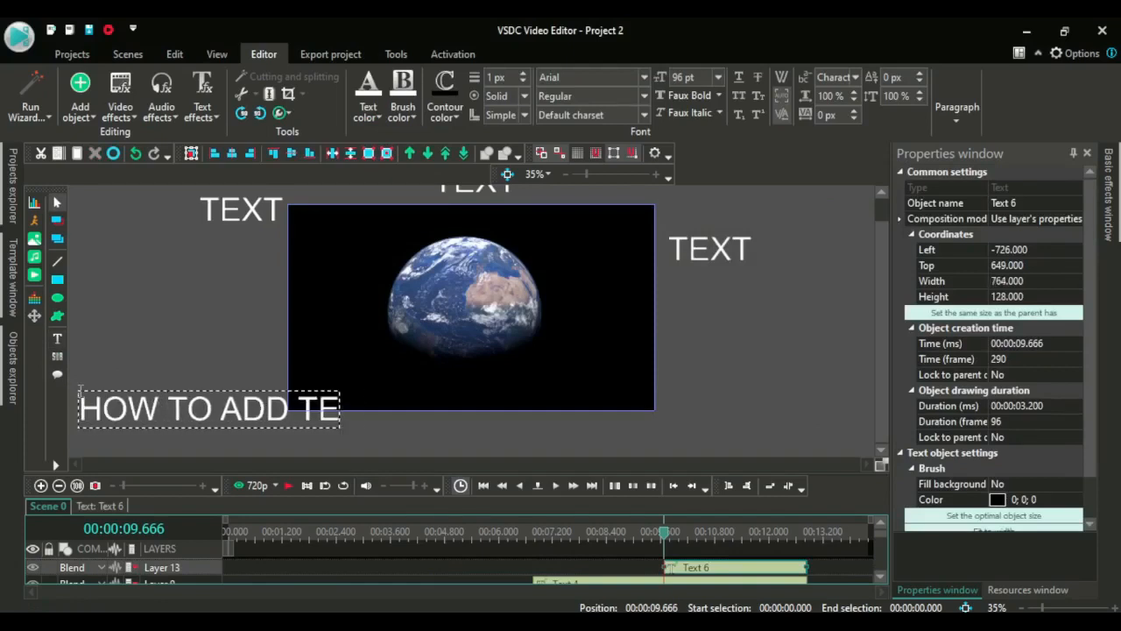
text(XTS T)
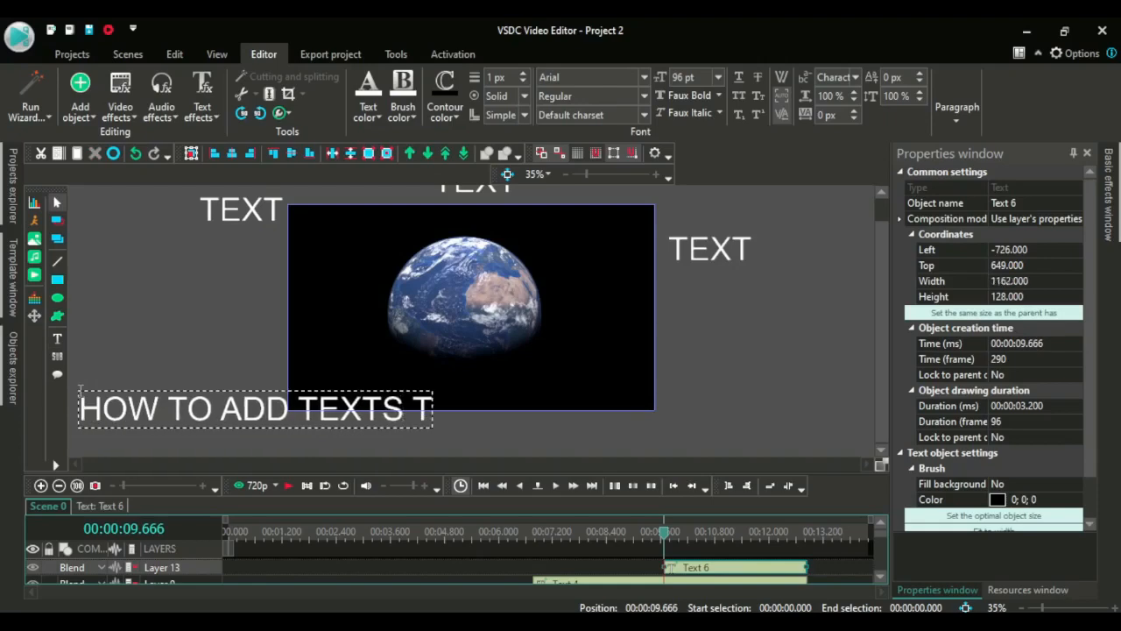
text(O YO)
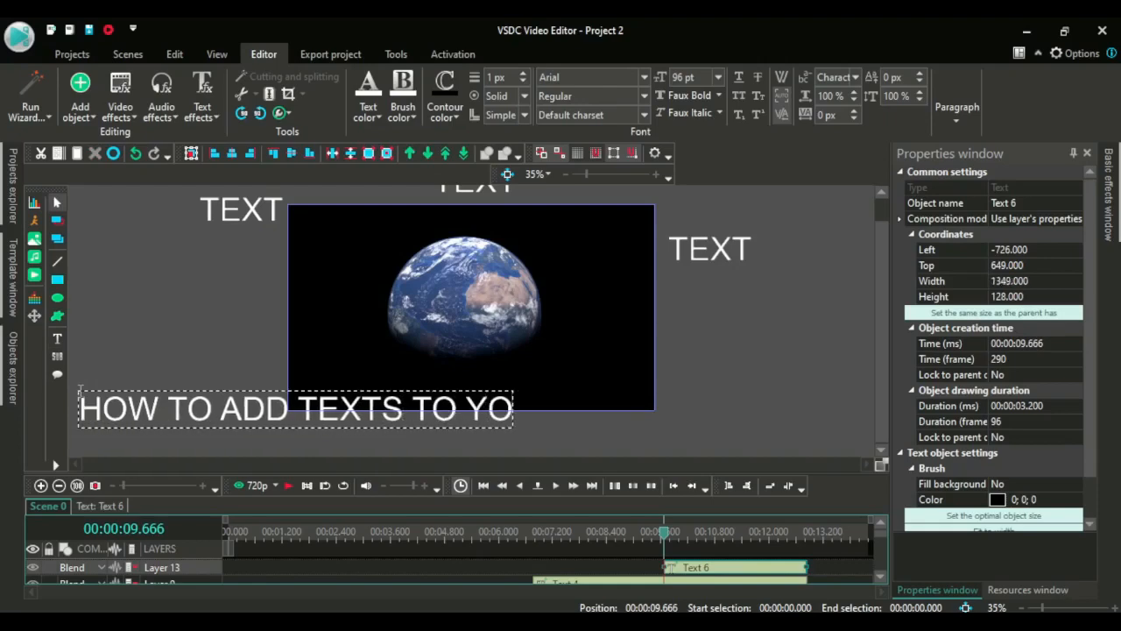
text(UR VI)
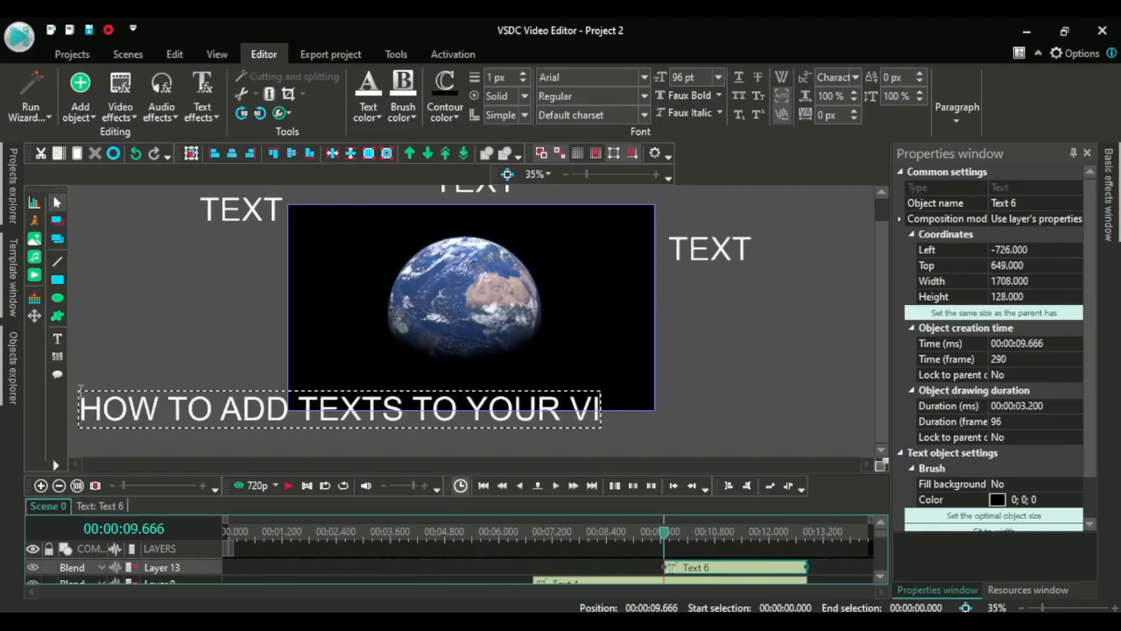
text(DEO)
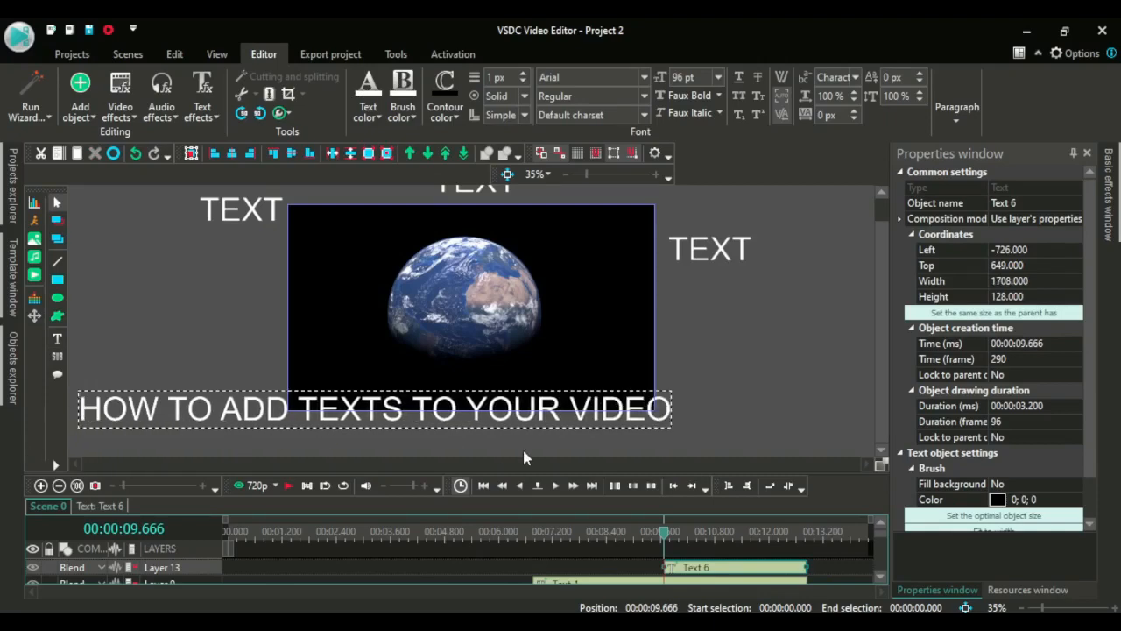
click(696, 440)
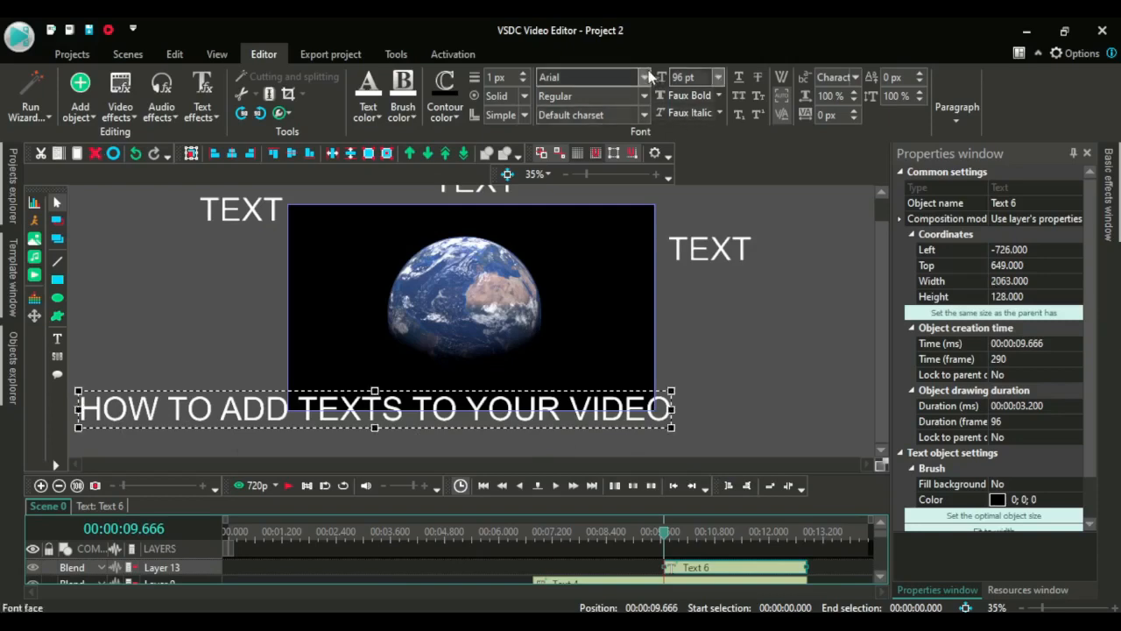
Set the fourth text's font size to 72 pt and move it left until it ends at the frame's left edge
click(718, 77)
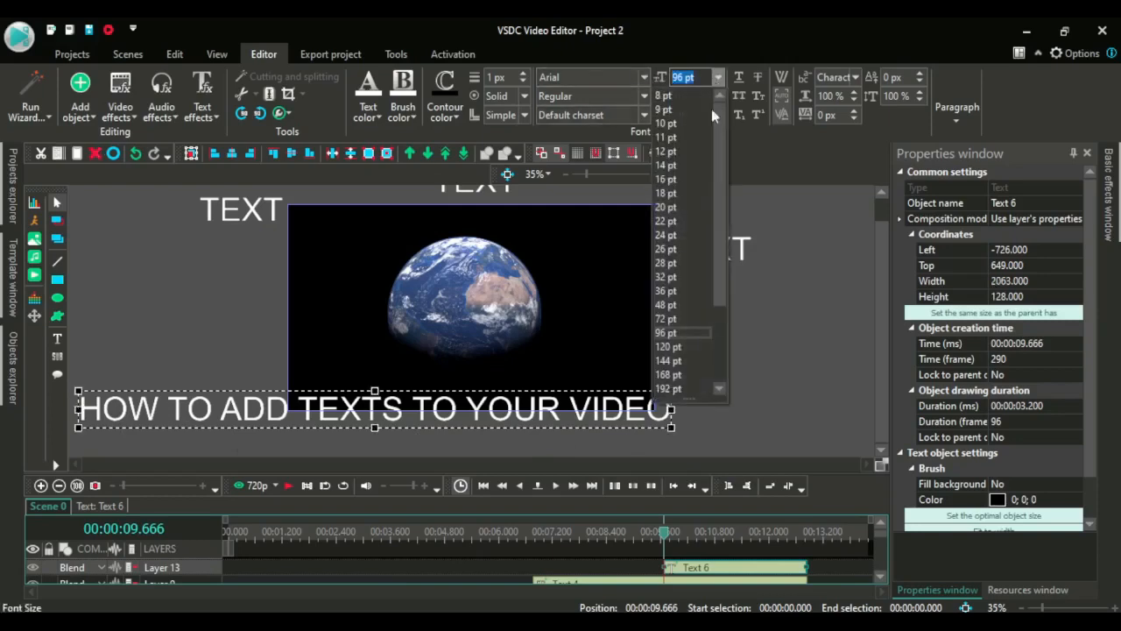
click(670, 319)
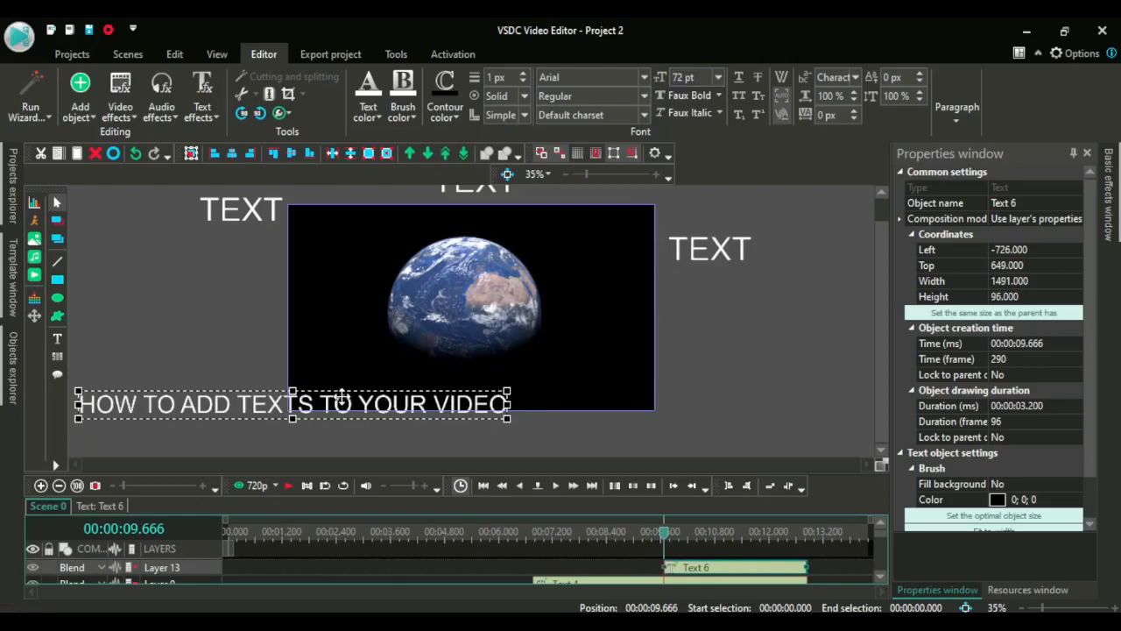
drag(341, 396, 125, 390)
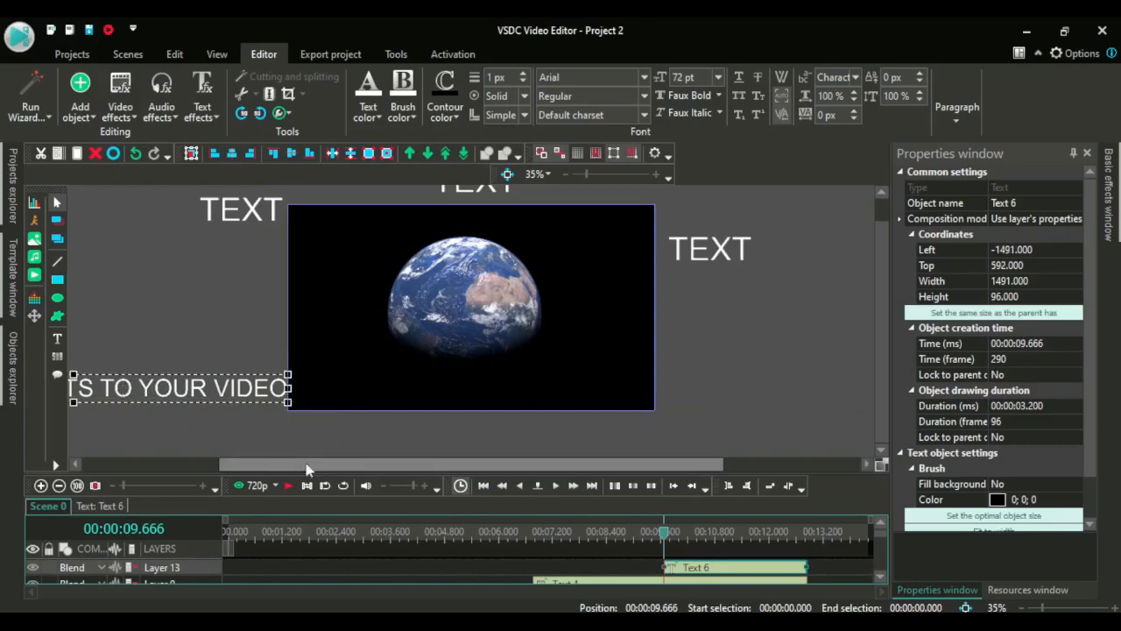
Open the fourth text object, add a Movement effect, and place its end point to the right of the frame
drag(290, 466, 225, 468)
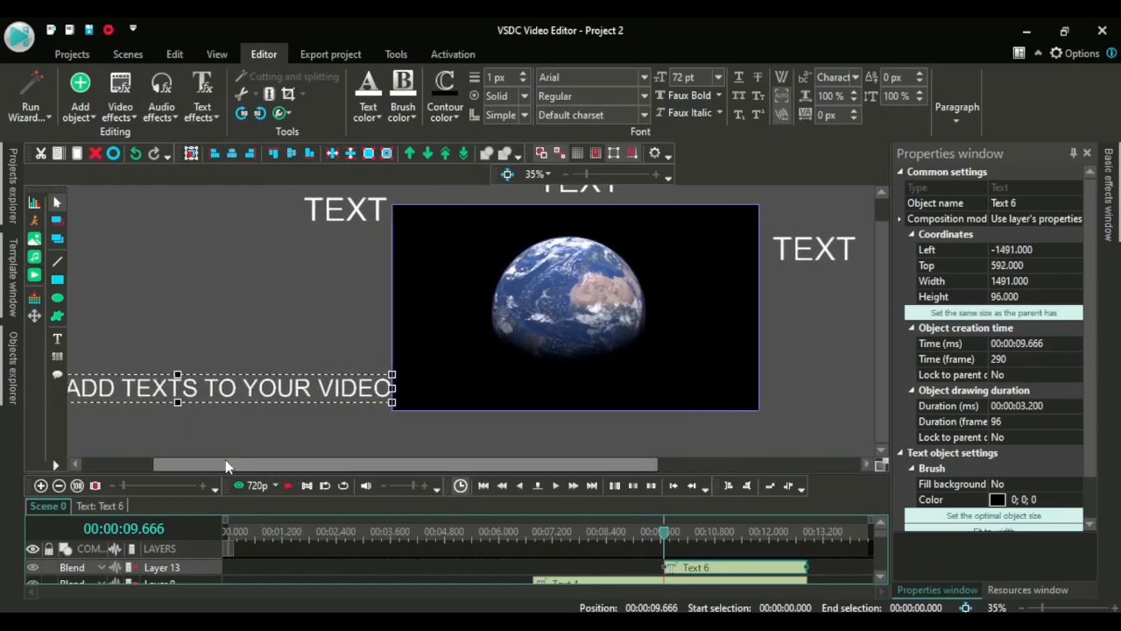
click(92, 506)
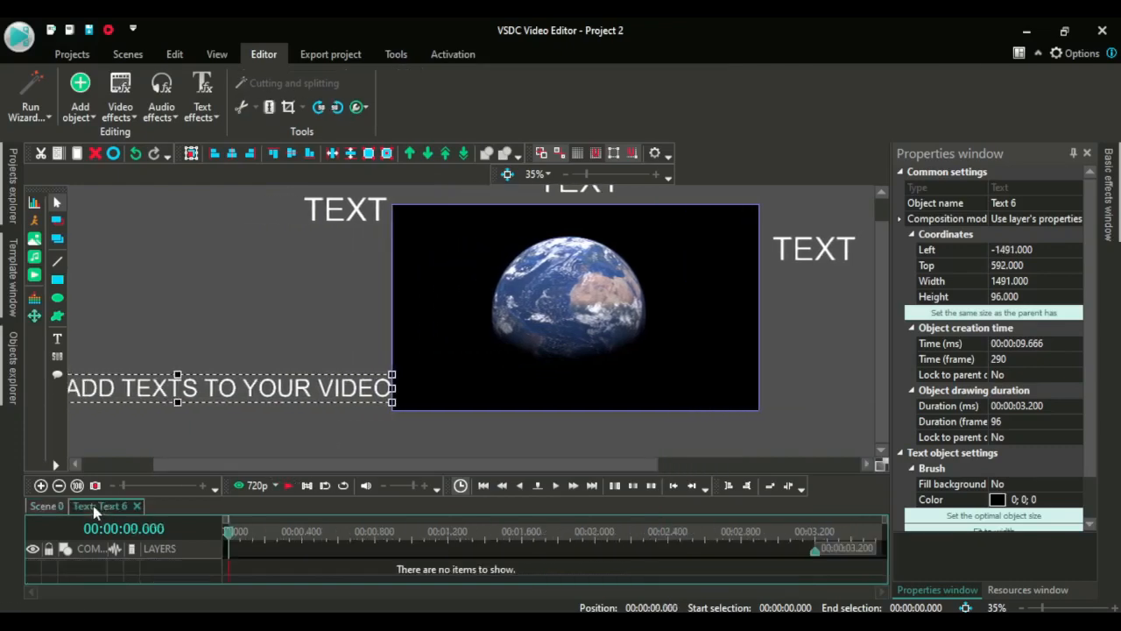
click(34, 317)
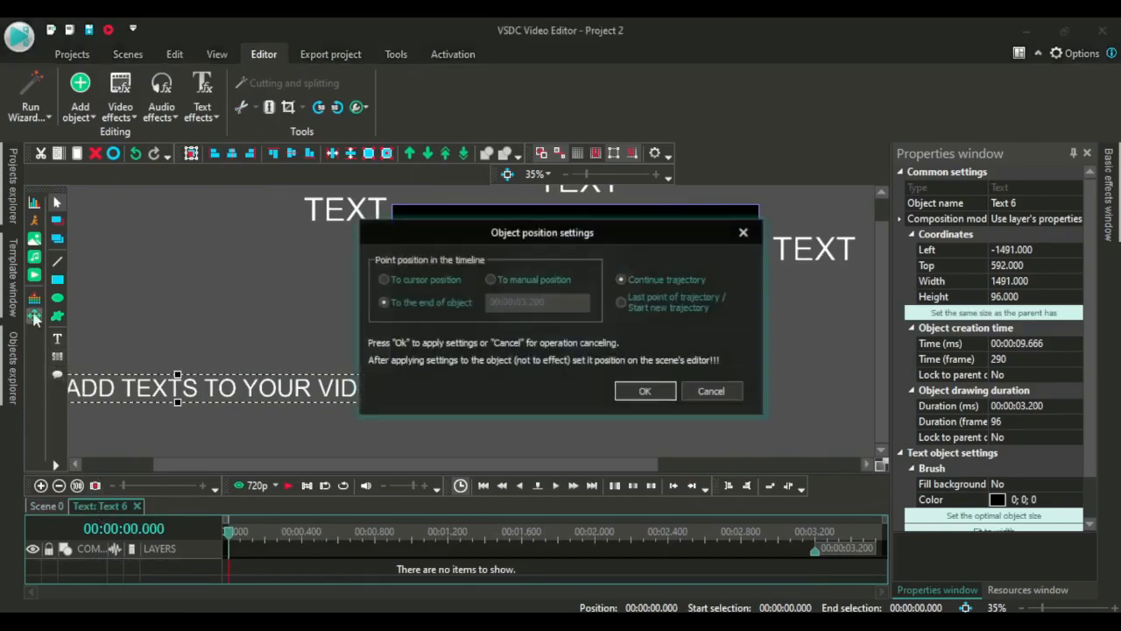
click(640, 393)
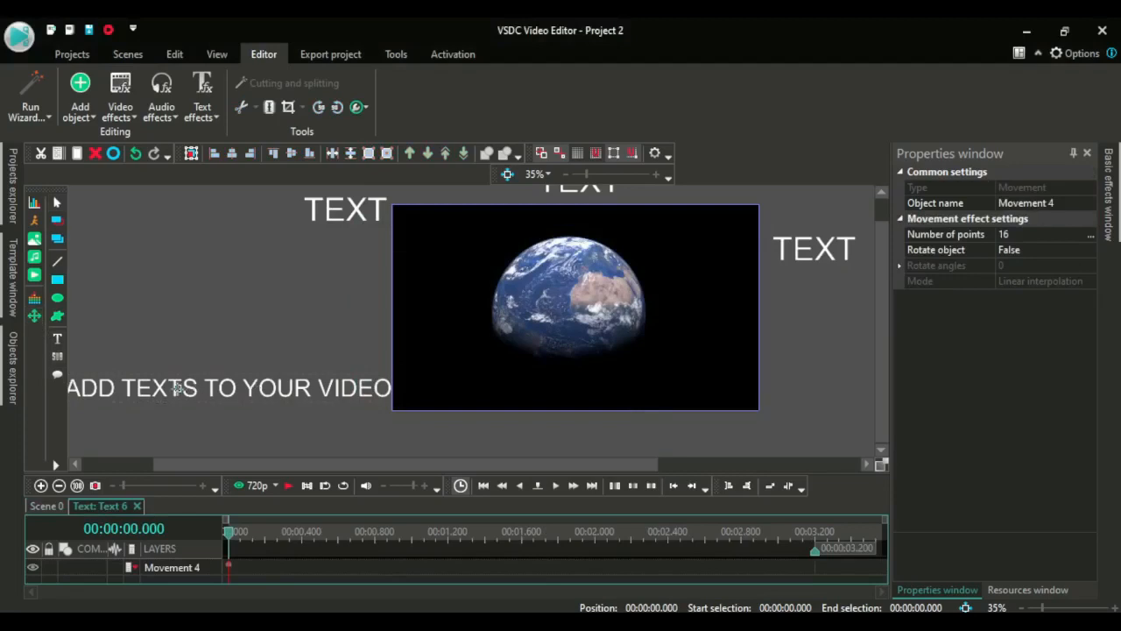
click(176, 388)
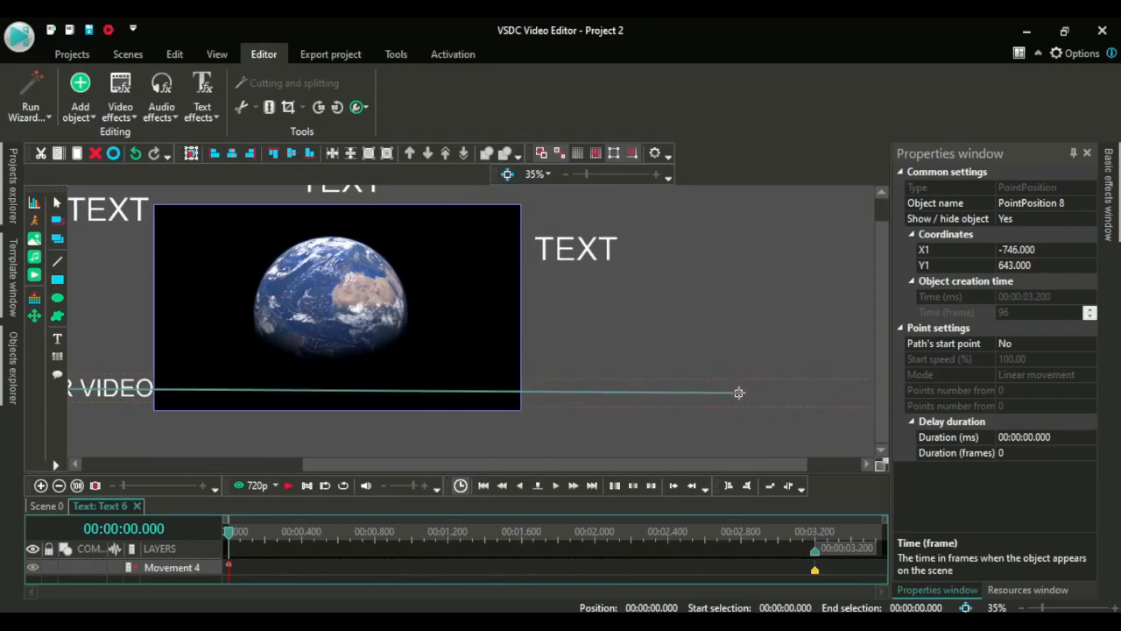
drag(739, 392, 740, 394)
Make the fourth text's end point the path's start point and set its creation time in frames
click(1084, 344)
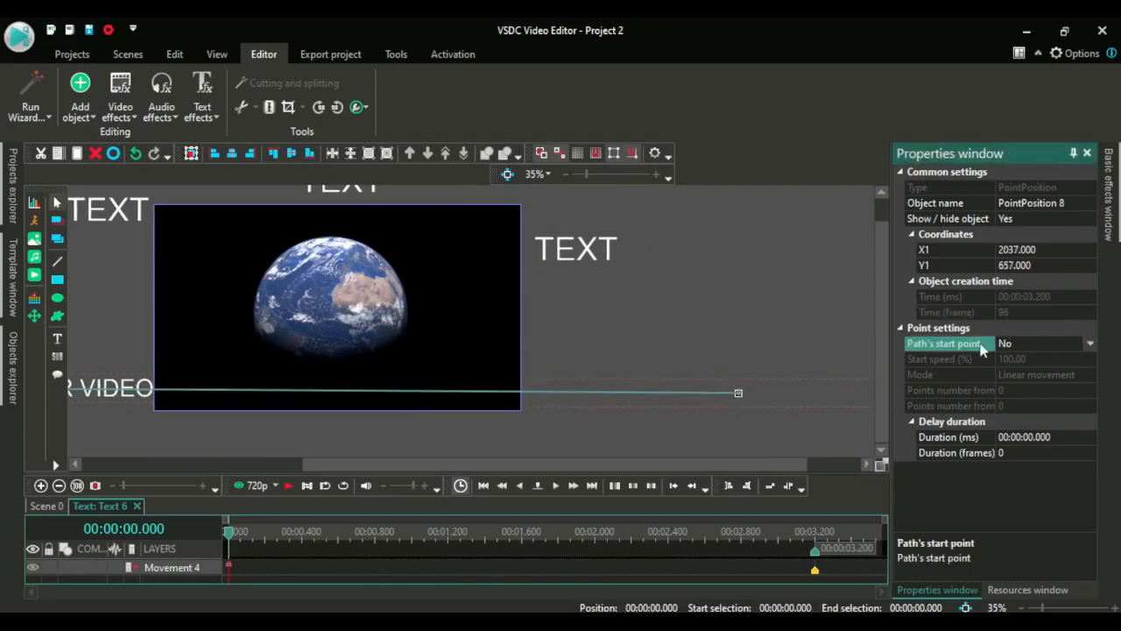
click(1089, 344)
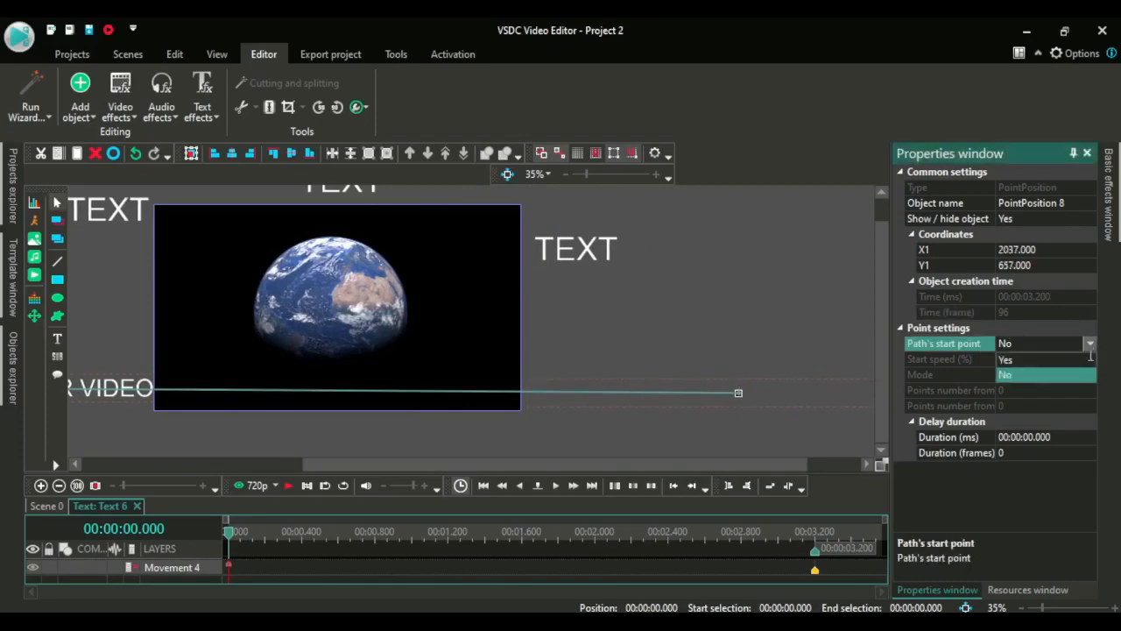
click(1044, 373)
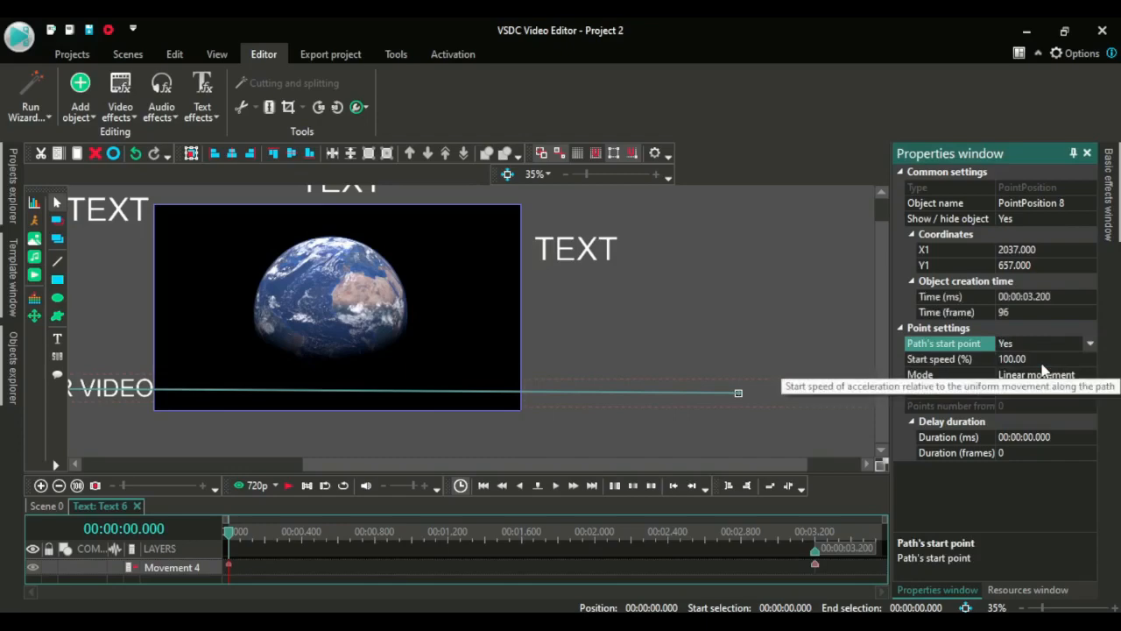
click(1022, 311)
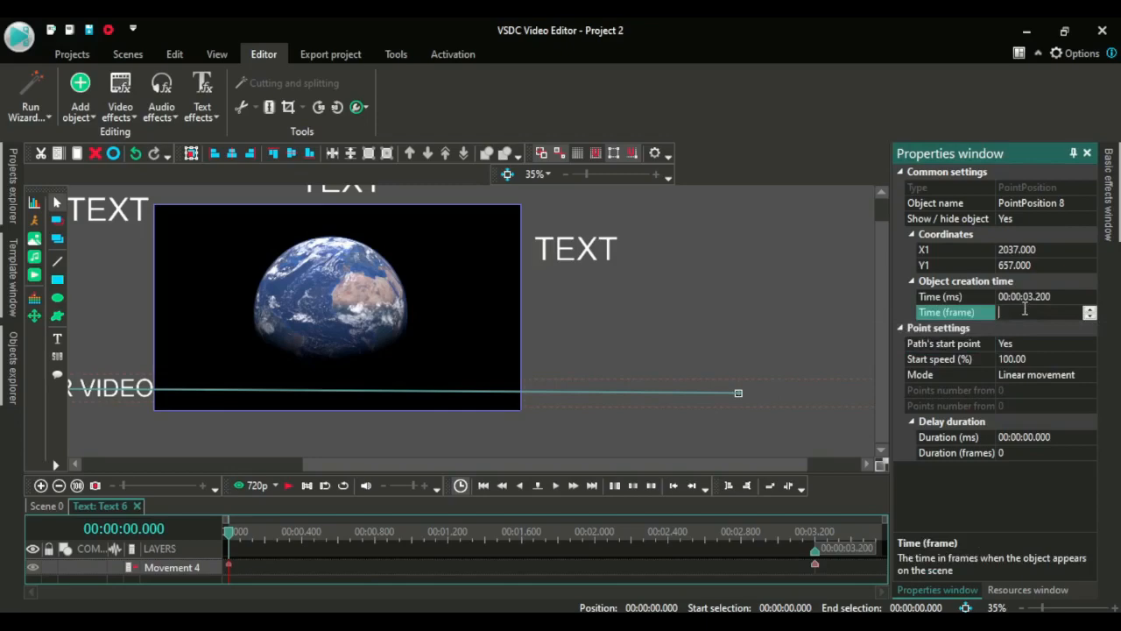
text(90)
click(724, 355)
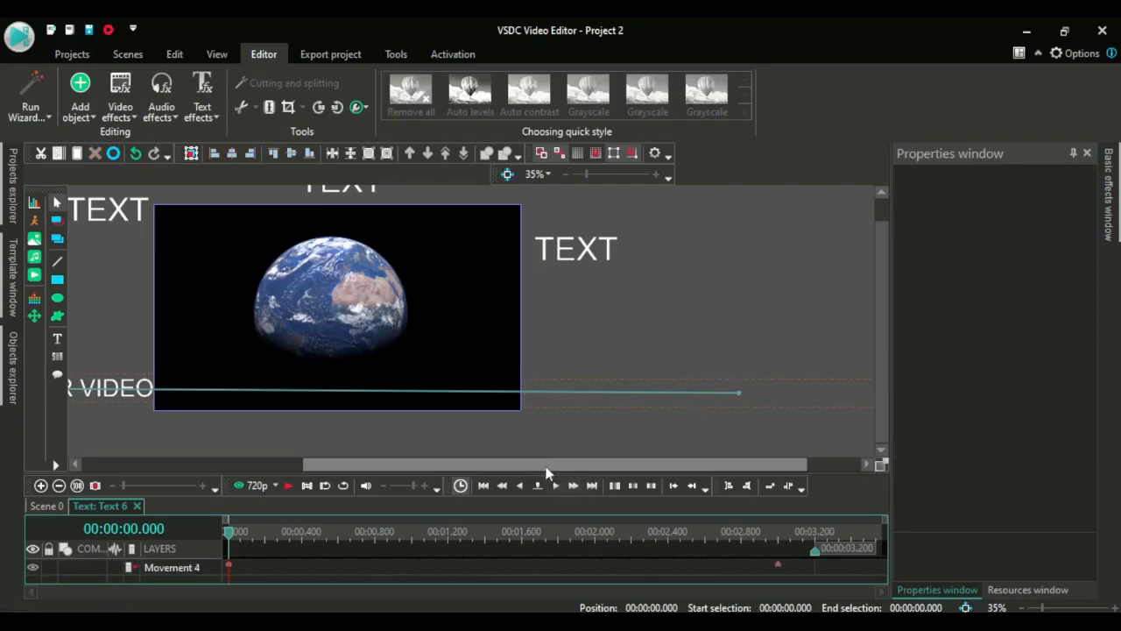
Return to the main scene and fill the fourth text's background with red
drag(543, 471, 309, 465)
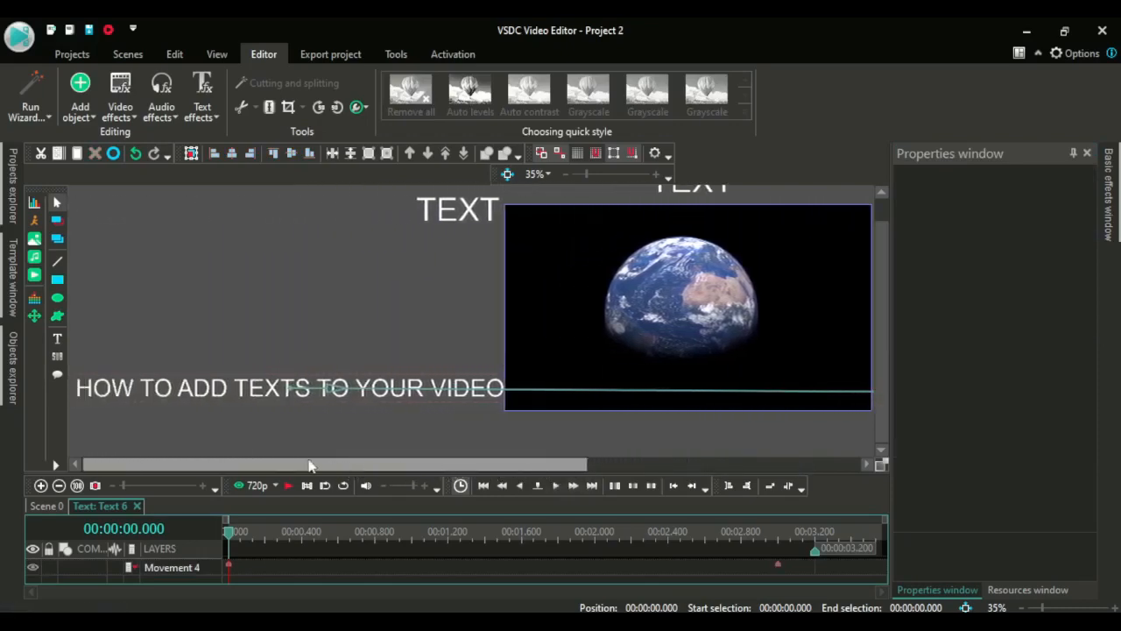
click(225, 383)
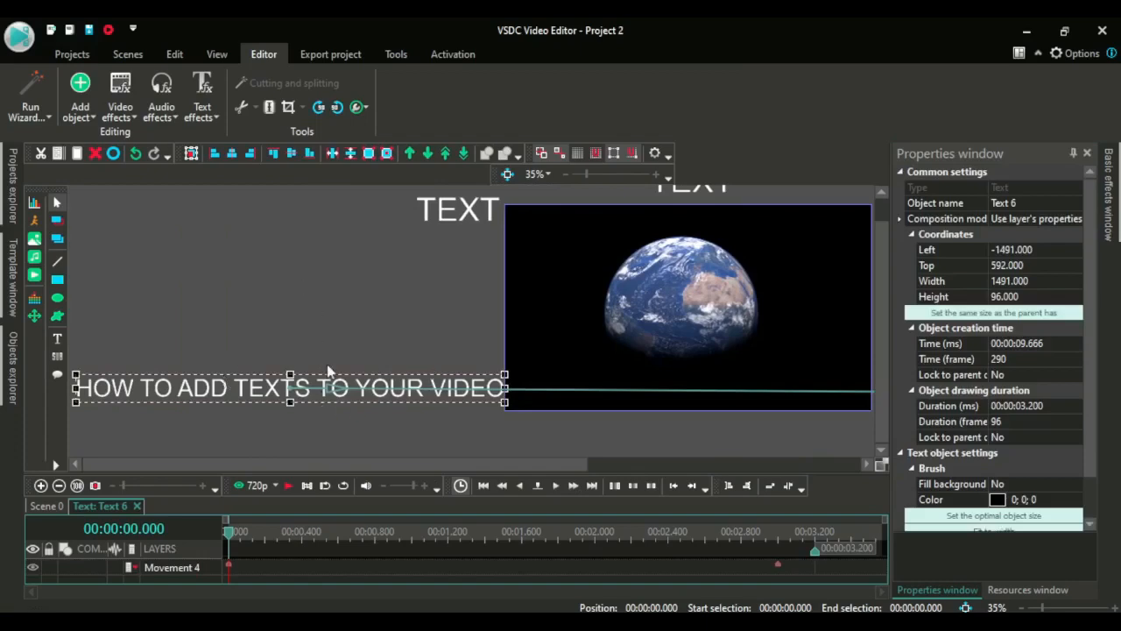
click(44, 507)
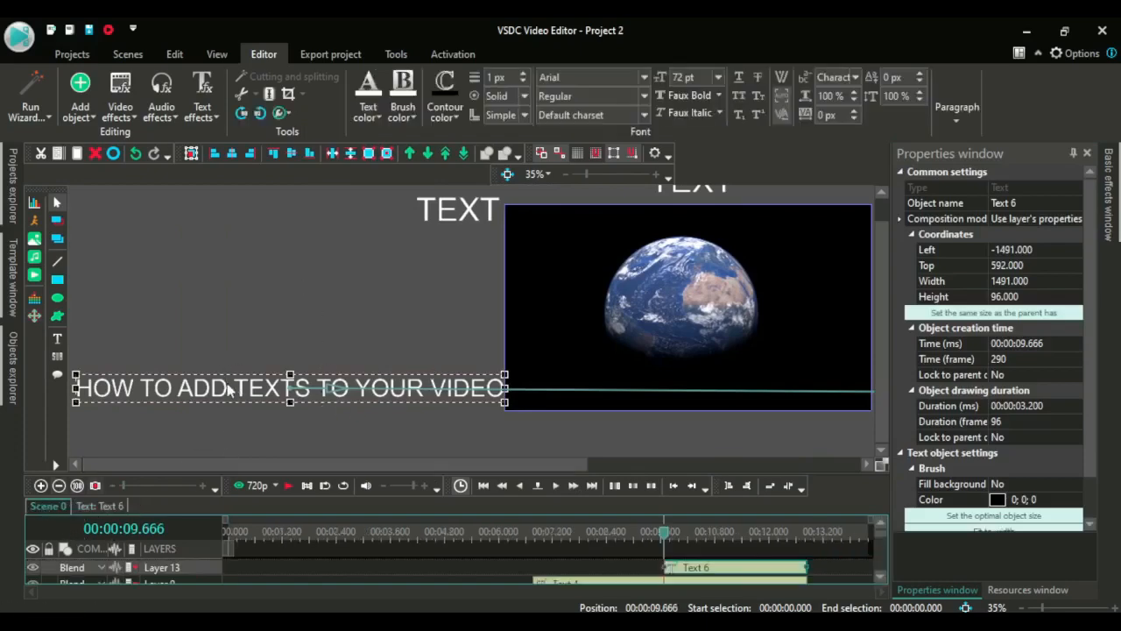
click(402, 117)
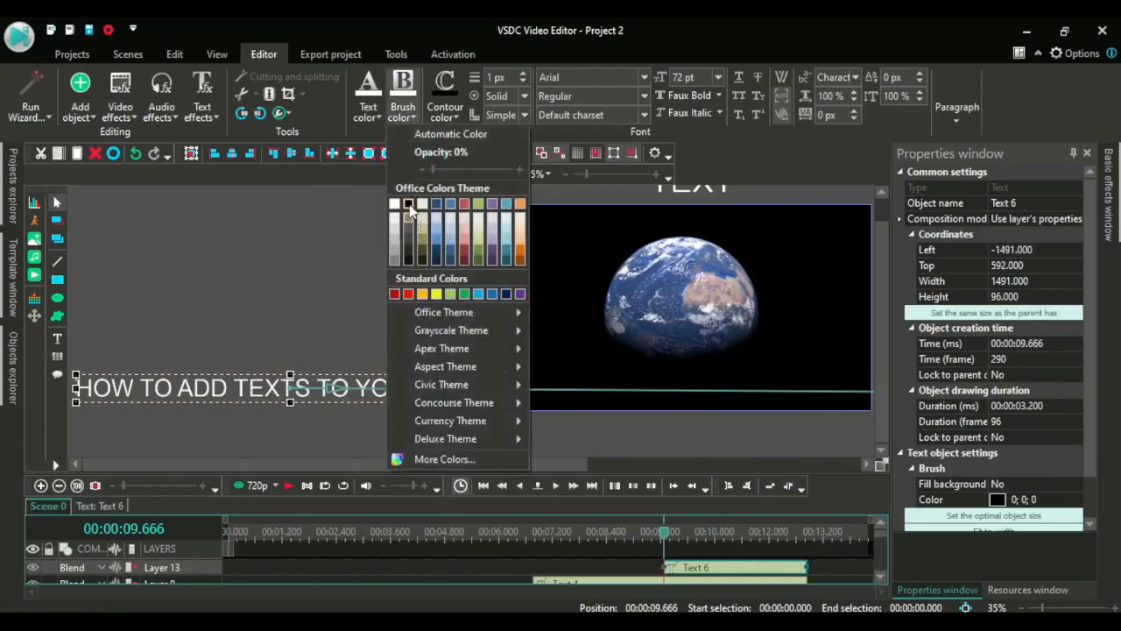
click(408, 205)
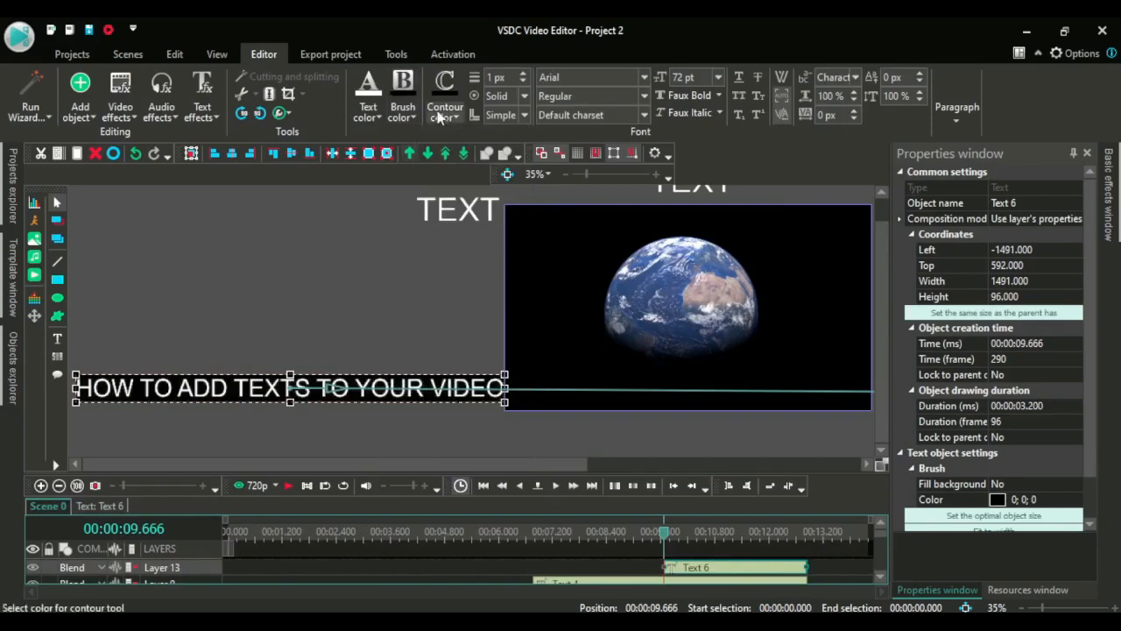
click(402, 118)
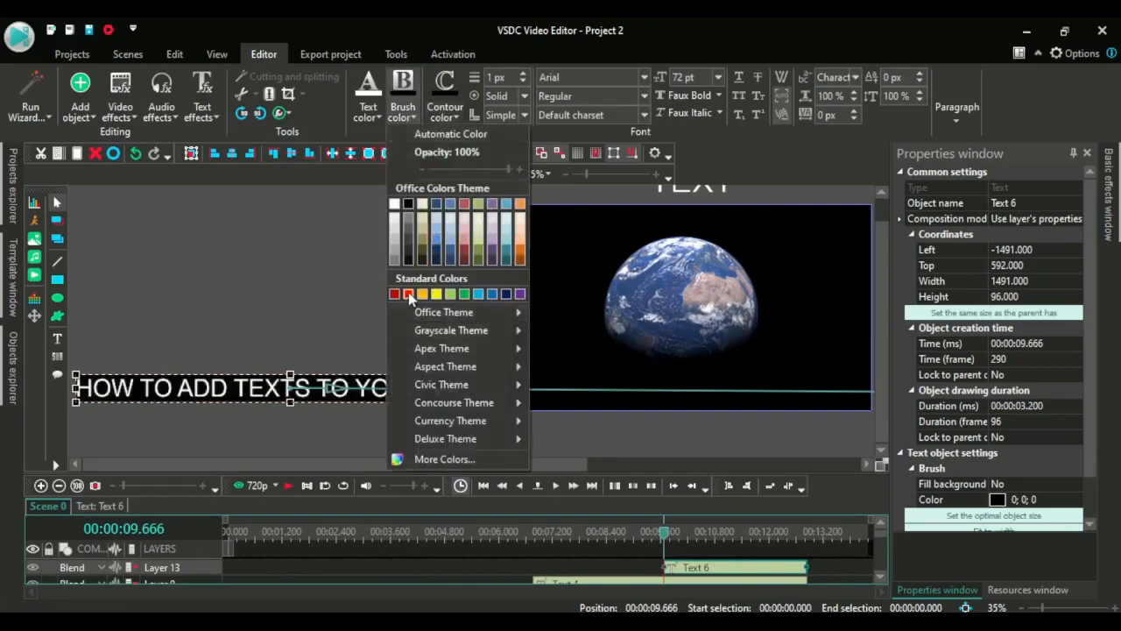
click(408, 298)
click(391, 313)
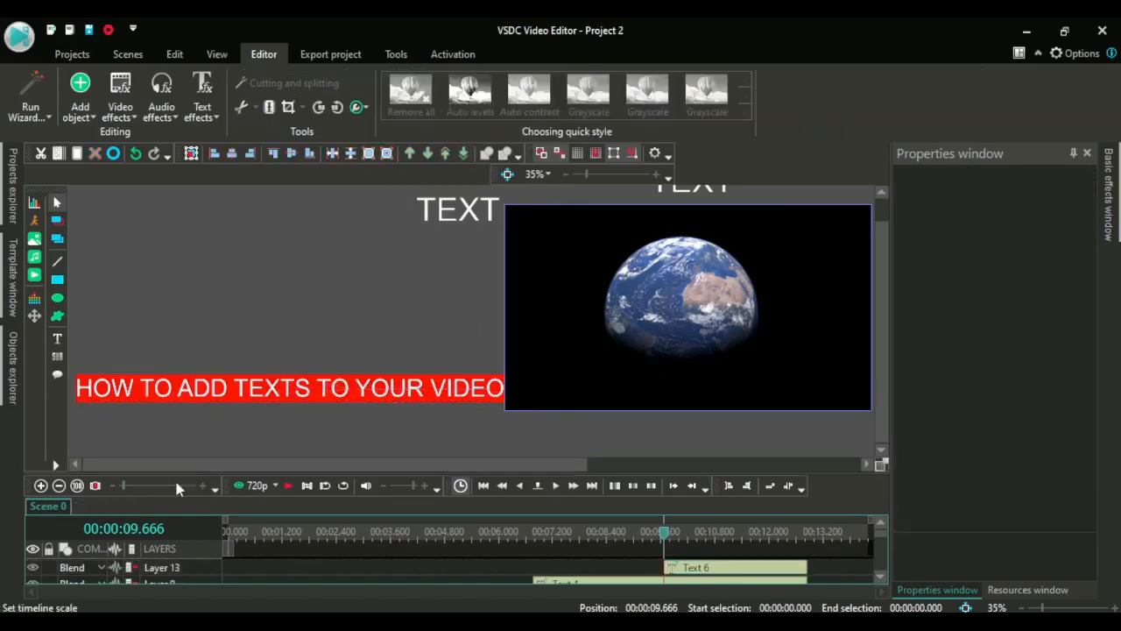
Play the scene preview to check the animated titles
click(608, 355)
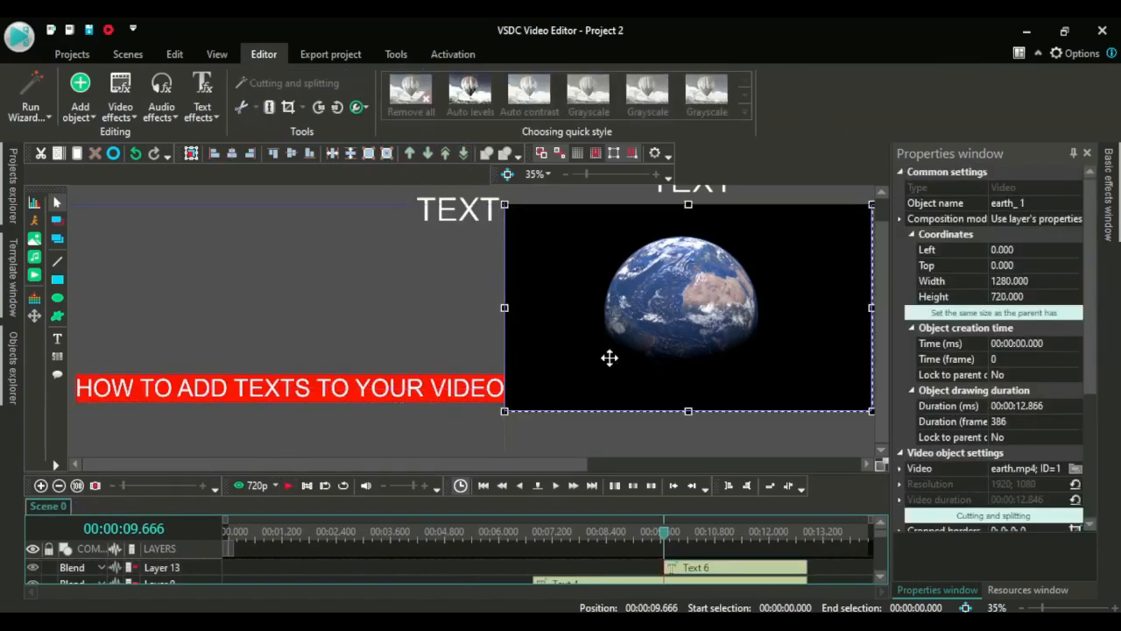
drag(460, 465, 540, 469)
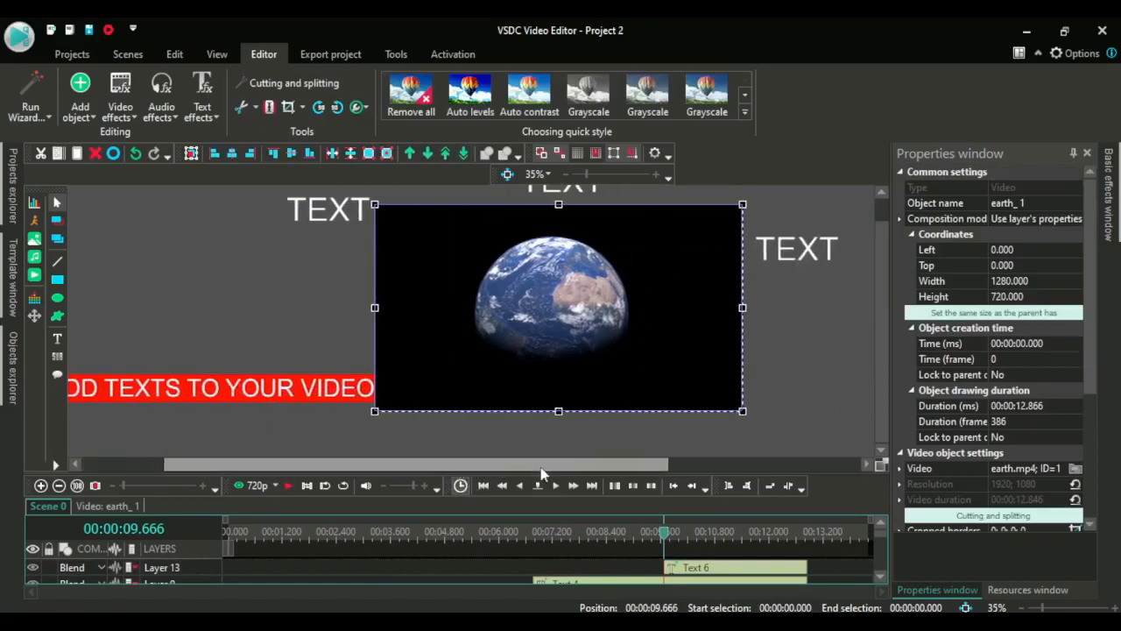
key(space)
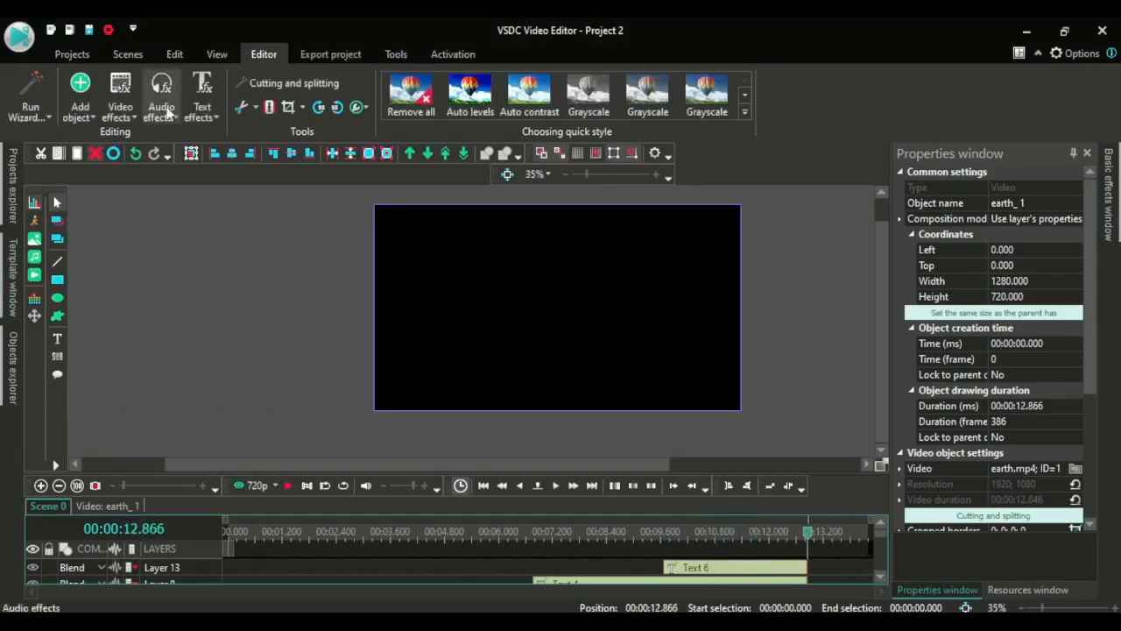
Open the project export view and play its video preview
click(344, 58)
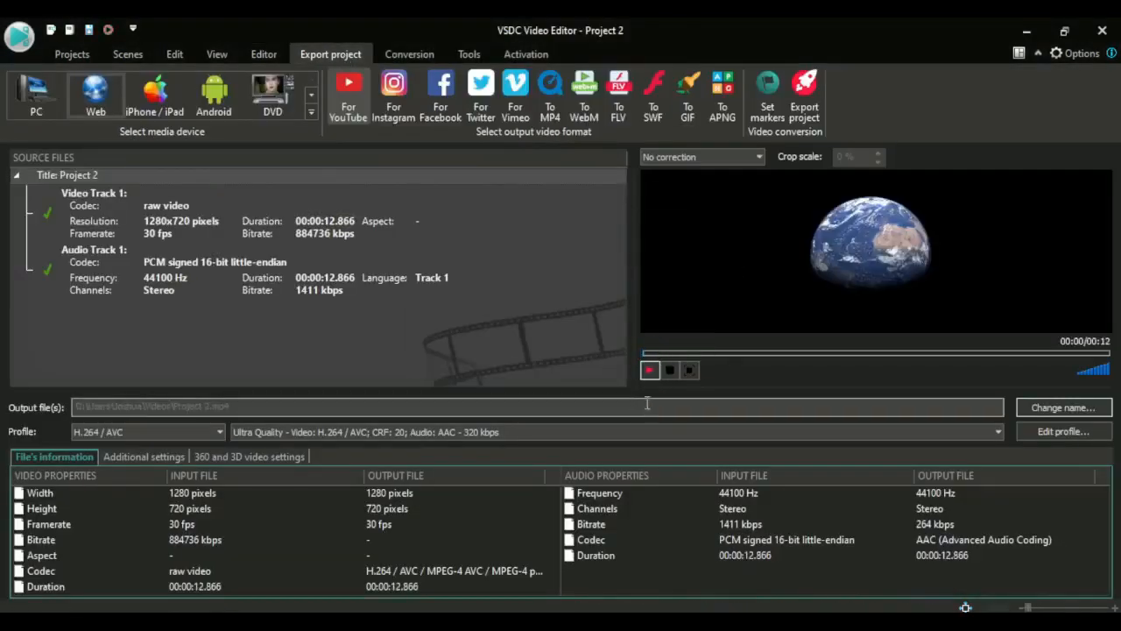
click(649, 371)
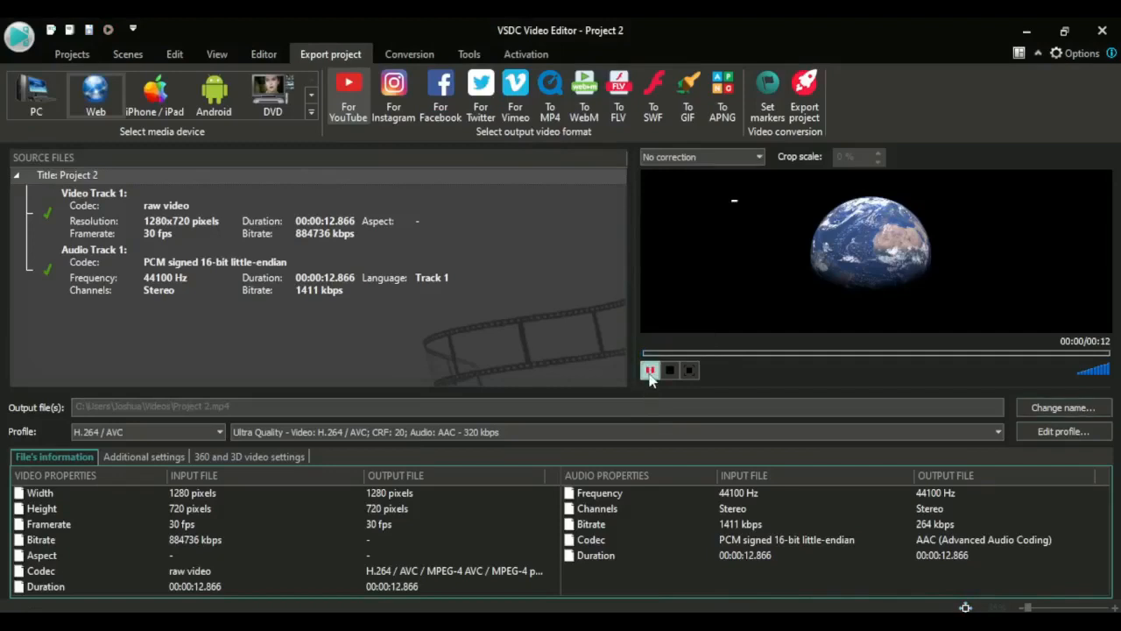